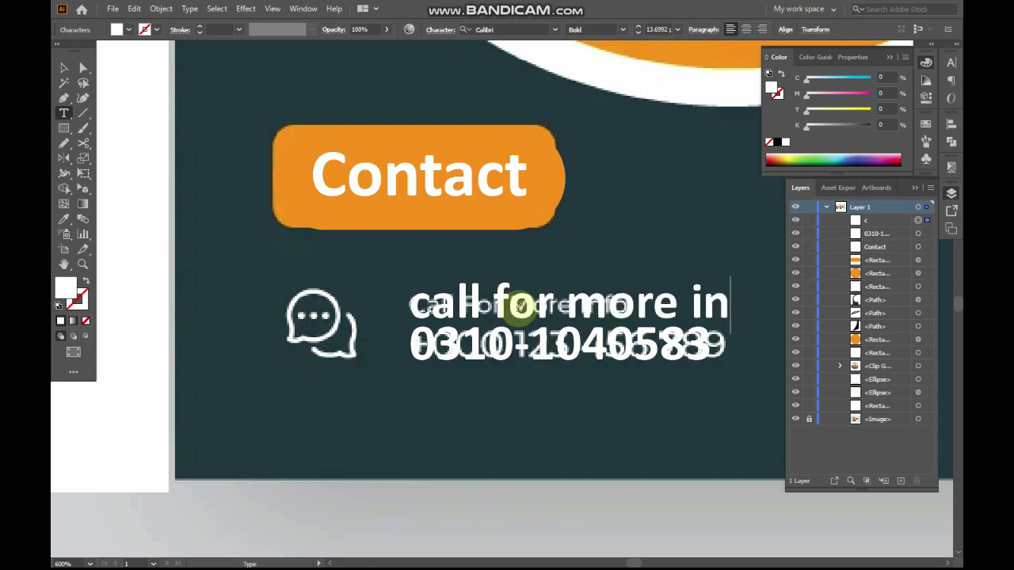
# Scale the white 'call for more information' line to fit above the phone number
pyautogui.press('Escape')
pyautogui.press('Tab')
pyautogui.moveTo(663, 356); pyautogui.dragTo(614, 373)
pyautogui.moveTo(897, 285); pyautogui.dragTo(642, 254)
pyautogui.moveTo(250, 216); pyautogui.dragTo(813, 421)
pyautogui.moveTo(819, 420); pyautogui.dragTo(895, 469)
pyautogui.keyDown('shift'); pyautogui.click(374, 343); pyautogui.keyUp('shift')
pyautogui.moveTo(254, 341); pyautogui.dragTo(415, 369)
pyautogui.hotkey('alt', 'Tab')
# Search Google for 'call icon'
pyautogui.click(315, 32)
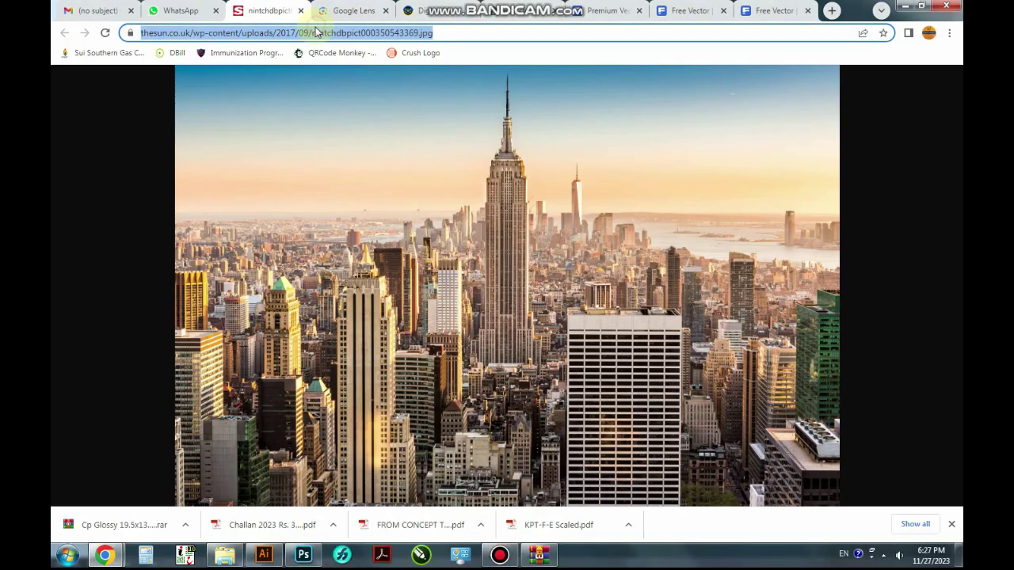
pyautogui.write('cal ic')
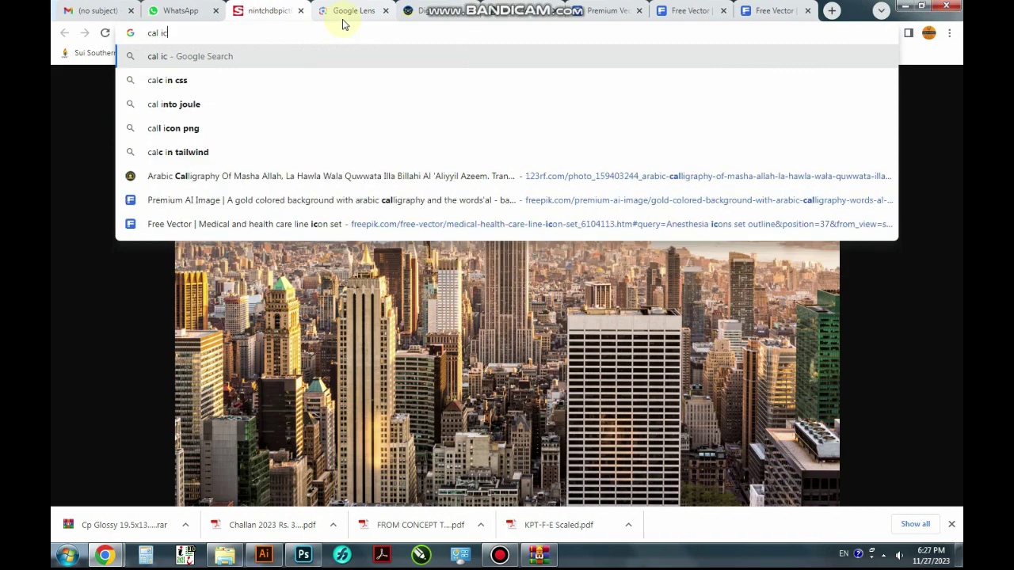
pyautogui.write('no')
pyautogui.click(300, 80)
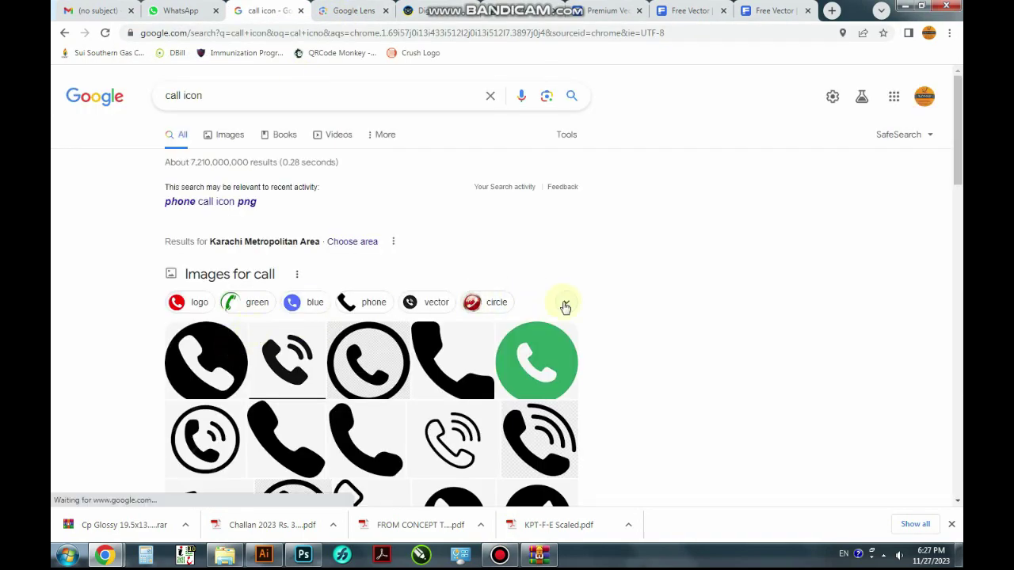
# Copy the VectorStock telephone icon image from the results
pyautogui.click(218, 371)
pyautogui.click(202, 361)
pyautogui.click(312, 379)
pyautogui.rightClick(730, 256)
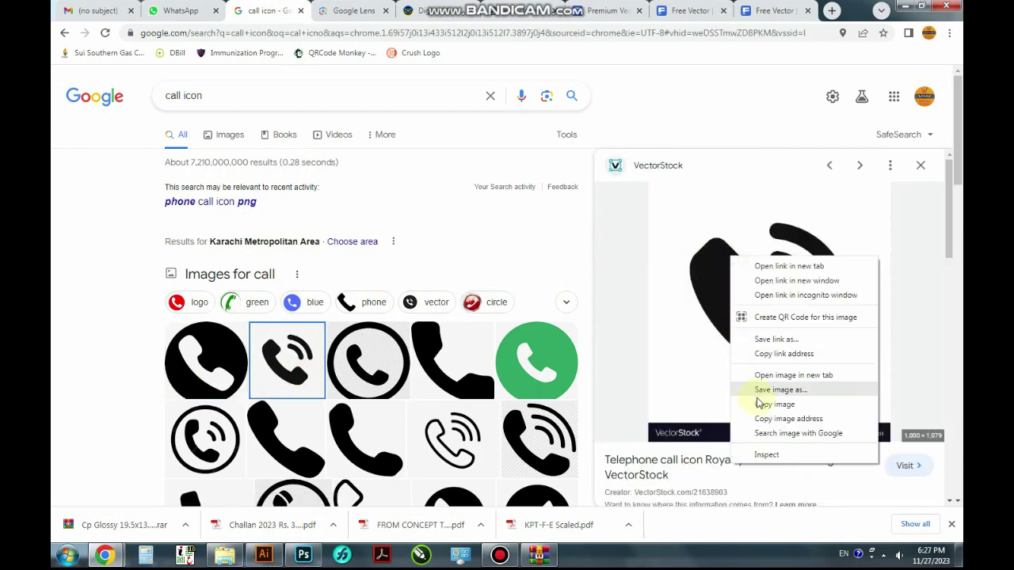
pyautogui.click(758, 404)
pyautogui.hotkey('alt', 'Tab')
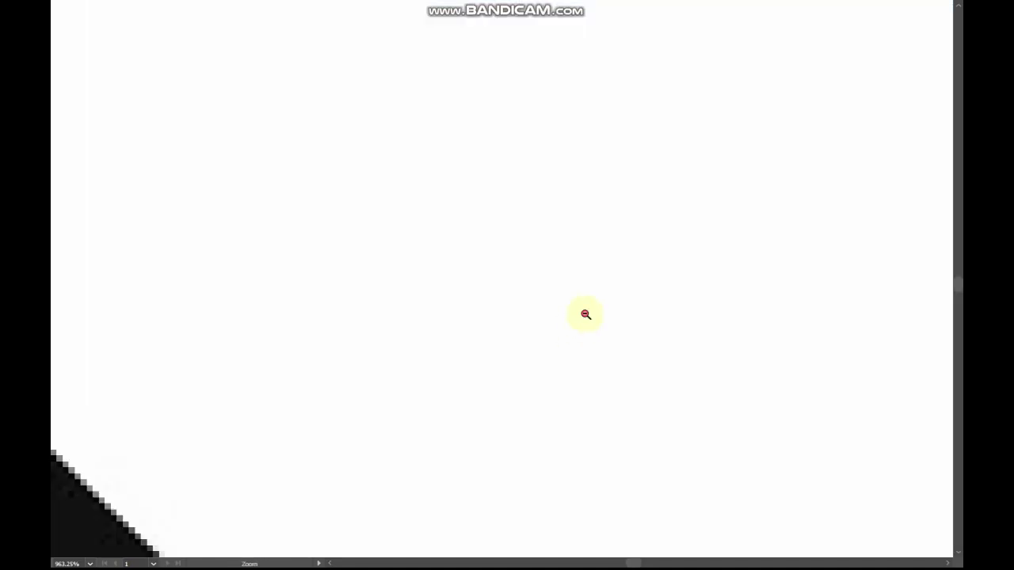
# Image Trace the pasted phone image and expand it into vector paths
pyautogui.keyDown('ctrl'); pyautogui.keyDown('alt'); pyautogui.click(586, 314); pyautogui.keyUp('alt'); pyautogui.keyUp('ctrl')
pyautogui.keyDown('ctrl'); pyautogui.keyDown('alt'); pyautogui.click(586, 315); pyautogui.keyUp('alt'); pyautogui.keyUp('ctrl')
pyautogui.keyDown('ctrl'); pyautogui.keyDown('alt'); pyautogui.click(586, 314); pyautogui.keyUp('alt'); pyautogui.keyUp('ctrl')
pyautogui.keyDown('ctrl'); pyautogui.keyDown('alt'); pyautogui.click(585, 314); pyautogui.keyUp('alt'); pyautogui.keyUp('ctrl')
pyautogui.keyDown('ctrl'); pyautogui.keyDown('alt'); pyautogui.click(585, 315); pyautogui.keyUp('alt'); pyautogui.keyUp('ctrl')
pyautogui.keyDown('ctrl'); pyautogui.keyDown('alt'); pyautogui.click(585, 315); pyautogui.keyUp('alt'); pyautogui.keyUp('ctrl')
pyautogui.keyDown('ctrl'); pyautogui.keyDown('alt'); pyautogui.click(585, 314); pyautogui.keyUp('alt'); pyautogui.keyUp('ctrl')
pyautogui.keyDown('ctrl'); pyautogui.keyDown('alt'); pyautogui.click(585, 314); pyautogui.keyUp('alt'); pyautogui.keyUp('ctrl')
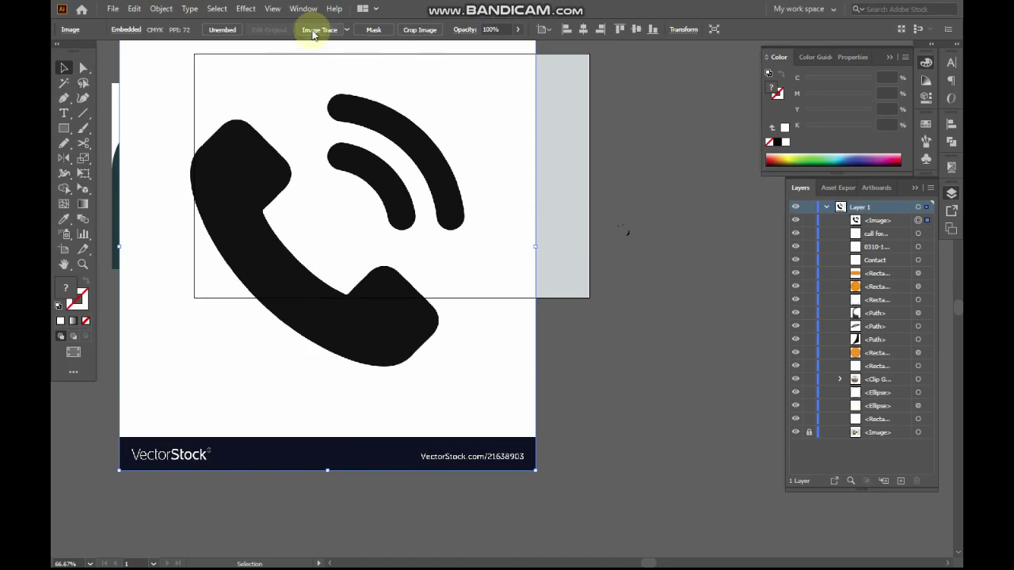
pyautogui.click(331, 31)
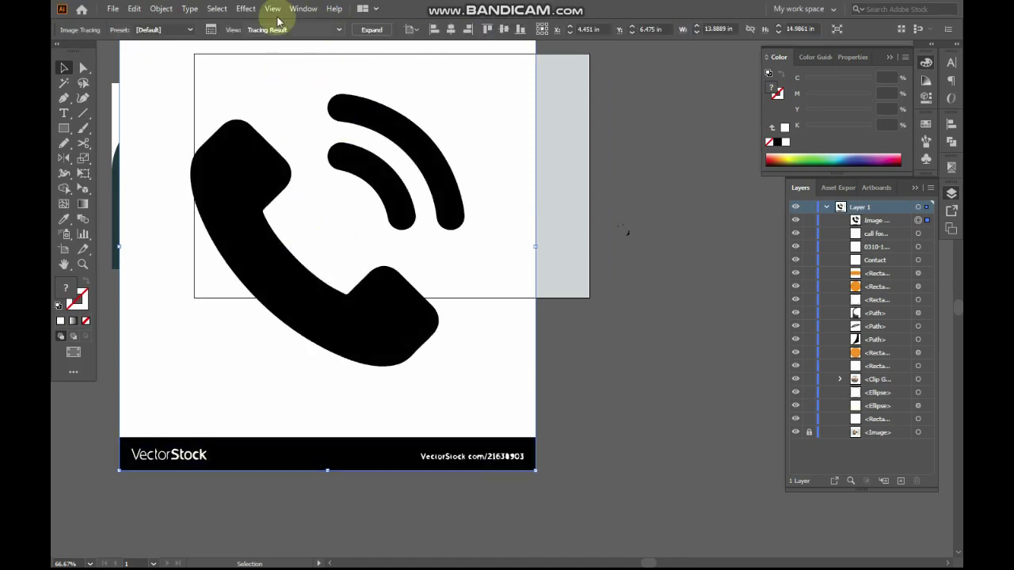
pyautogui.click(370, 29)
# Delete the traced white background and the VectorStock watermark bar
pyautogui.press('a')
pyautogui.click(608, 338)
pyautogui.click(454, 384)
pyautogui.press('Delete')
pyautogui.moveTo(596, 435); pyautogui.dragTo(119, 529)
pyautogui.press('Delete')
pyautogui.click(388, 334)
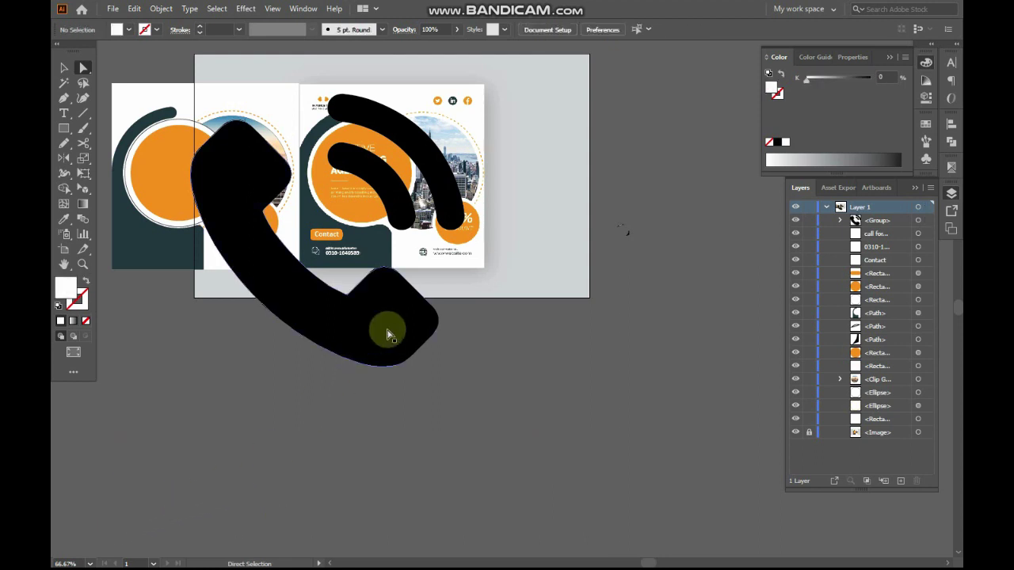
pyautogui.click(388, 334)
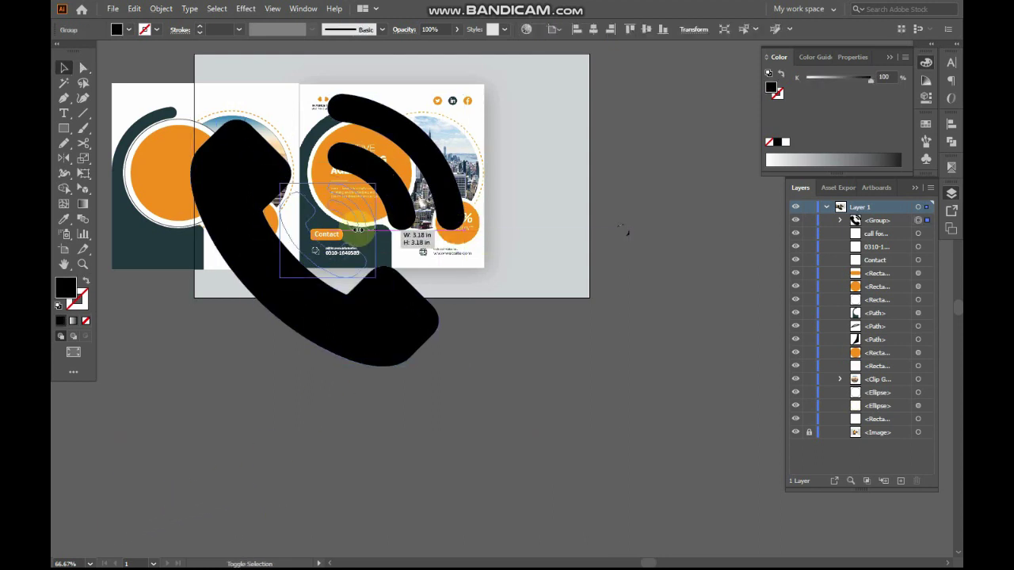
# Shrink the phone icon group and place it over the chat icon
pyautogui.press('Delete')
pyautogui.press('z')
pyautogui.moveTo(297, 213); pyautogui.dragTo(409, 323)
pyautogui.moveTo(317, 141); pyautogui.dragTo(623, 378)
pyautogui.press('v')
pyautogui.moveTo(531, 204); pyautogui.dragTo(513, 352)
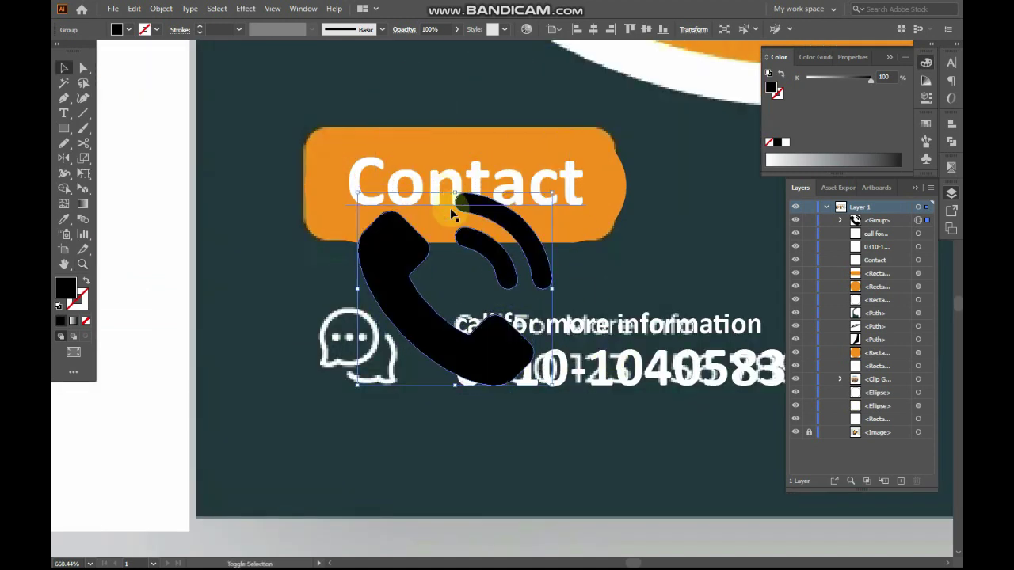
pyautogui.moveTo(453, 190); pyautogui.dragTo(463, 317)
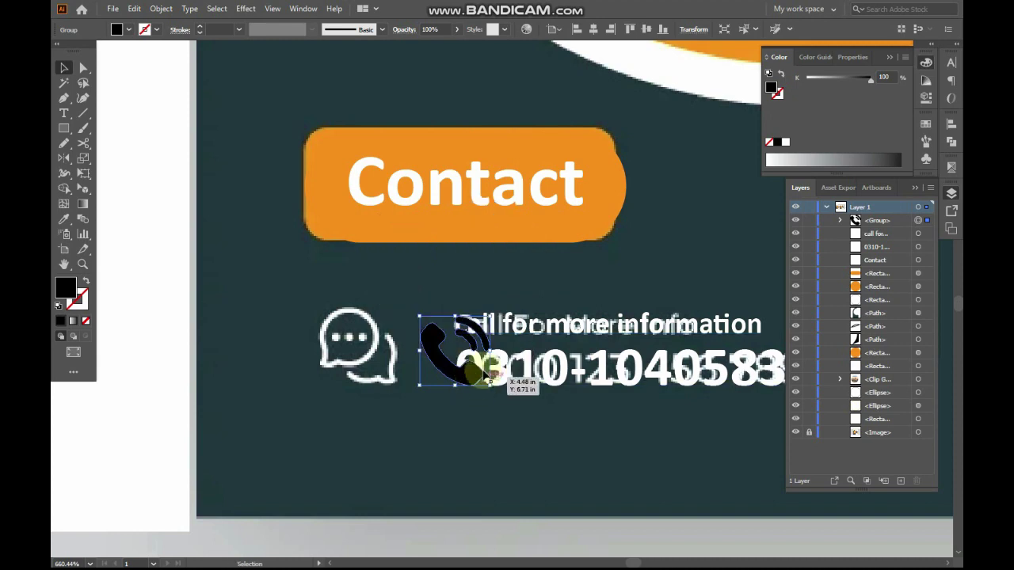
pyautogui.moveTo(407, 368); pyautogui.dragTo(306, 361)
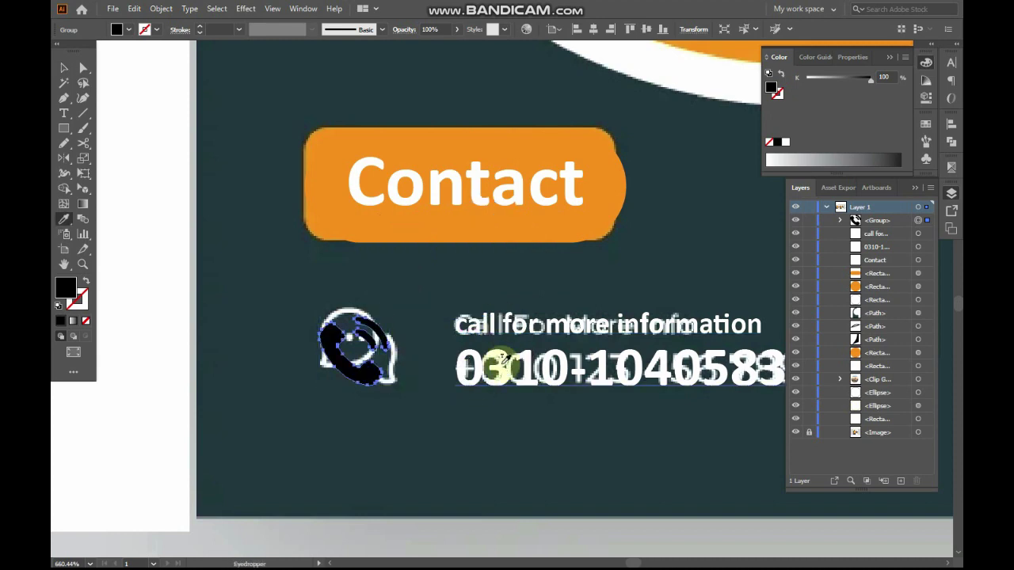
# Eyedrop white from the text onto the phone icon
pyautogui.press('i')
pyautogui.click(670, 325)
pyautogui.keyDown('ctrl'); pyautogui.keyDown('alt'); pyautogui.click(669, 325); pyautogui.keyUp('alt'); pyautogui.keyUp('ctrl')
pyautogui.keyDown('ctrl'); pyautogui.keyDown('alt'); pyautogui.click(669, 325); pyautogui.keyUp('alt'); pyautogui.keyUp('ctrl')
# Alt-drag a copy of the phone icon and contact lines onto the website line
pyautogui.keyDown('ctrl'); pyautogui.keyDown('alt'); pyautogui.click(669, 325); pyautogui.keyUp('alt'); pyautogui.keyUp('ctrl')
pyautogui.keyDown('ctrl'); pyautogui.keyDown('alt'); pyautogui.click(669, 324); pyautogui.keyUp('alt'); pyautogui.keyUp('ctrl')
pyautogui.moveTo(473, 326); pyautogui.dragTo(537, 373)
pyautogui.press('v')
pyautogui.moveTo(357, 255); pyautogui.dragTo(214, 323)
pyautogui.click(669, 325)
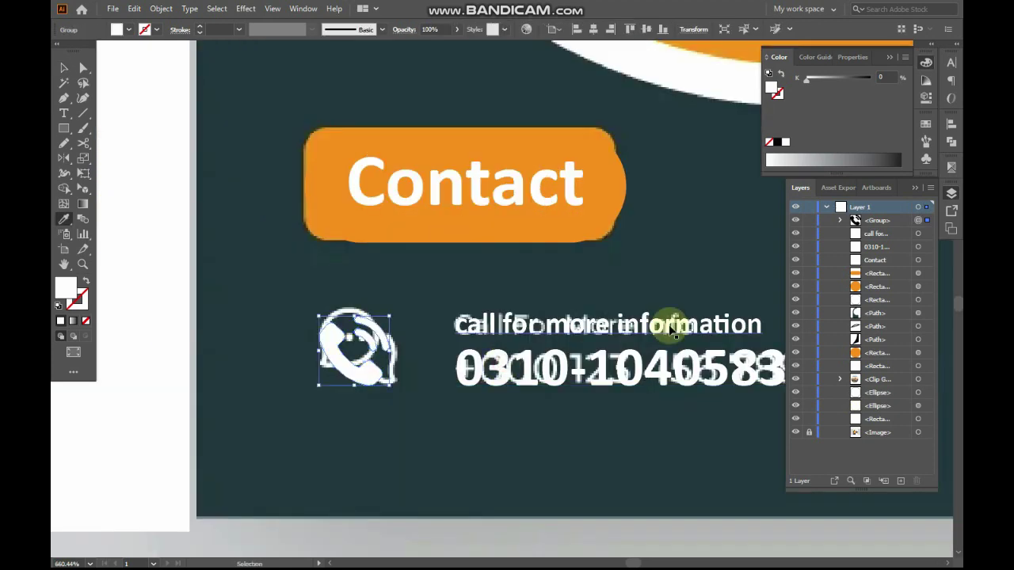
pyautogui.keyDown('ctrl'); pyautogui.keyDown('alt'); pyautogui.click(670, 325); pyautogui.keyUp('alt'); pyautogui.keyUp('ctrl')
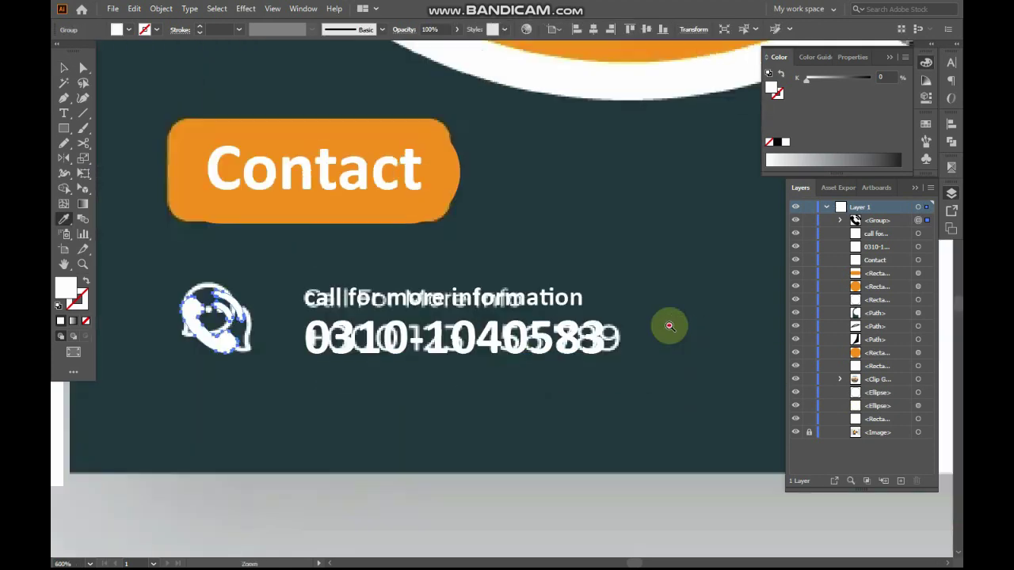
pyautogui.keyDown('ctrl'); pyautogui.keyDown('alt'); pyautogui.click(670, 325); pyautogui.keyUp('alt'); pyautogui.keyUp('ctrl')
pyautogui.keyDown('ctrl'); pyautogui.keyDown('alt'); pyautogui.click(670, 325); pyautogui.keyUp('alt'); pyautogui.keyUp('ctrl')
pyautogui.keyDown('ctrl'); pyautogui.keyDown('alt'); pyautogui.click(669, 325); pyautogui.keyUp('alt'); pyautogui.keyUp('ctrl')
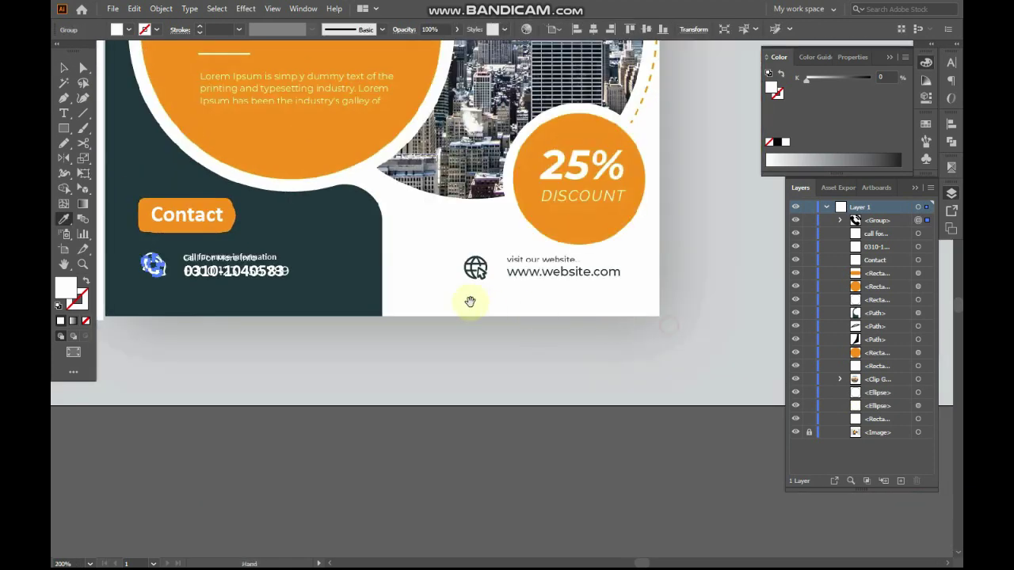
pyautogui.moveTo(471, 303); pyautogui.dragTo(535, 350)
pyautogui.press('v')
pyautogui.moveTo(355, 255); pyautogui.dragTo(541, 325)
pyautogui.press('z')
pyautogui.moveTo(478, 268); pyautogui.dragTo(534, 350)
# Eyedrop dark teal onto the copied icon
pyautogui.press('i')
pyautogui.click(279, 267)
pyautogui.hotkey('ctrl', '-')
pyautogui.hotkey('ctrl', '-')
pyautogui.moveTo(621, 337); pyautogui.dragTo(558, 415)
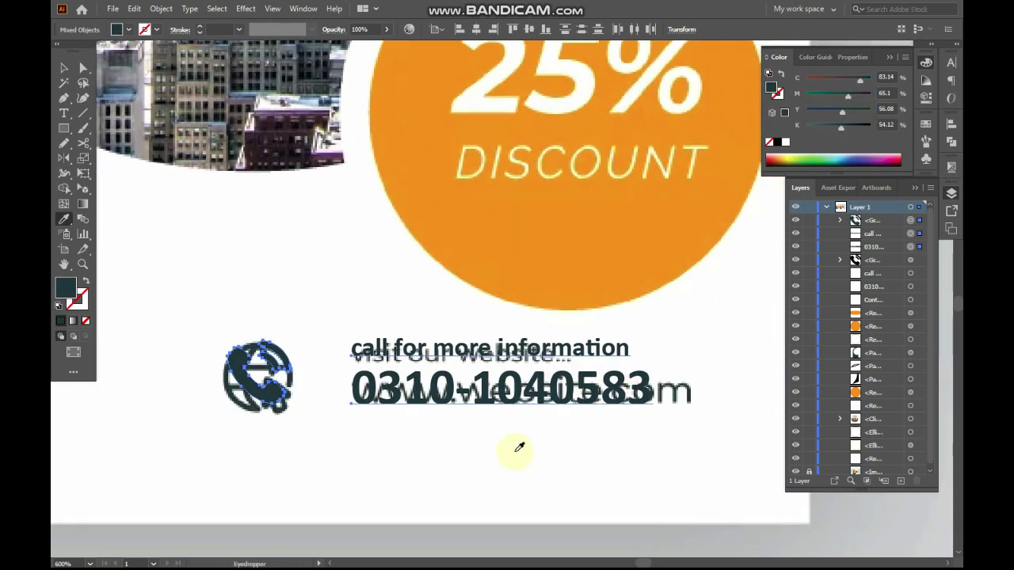
# Replace the copied phone number with the agency's e-mail address and squeeze it narrower
pyautogui.press('t')
pyautogui.tripleClick(499, 392)
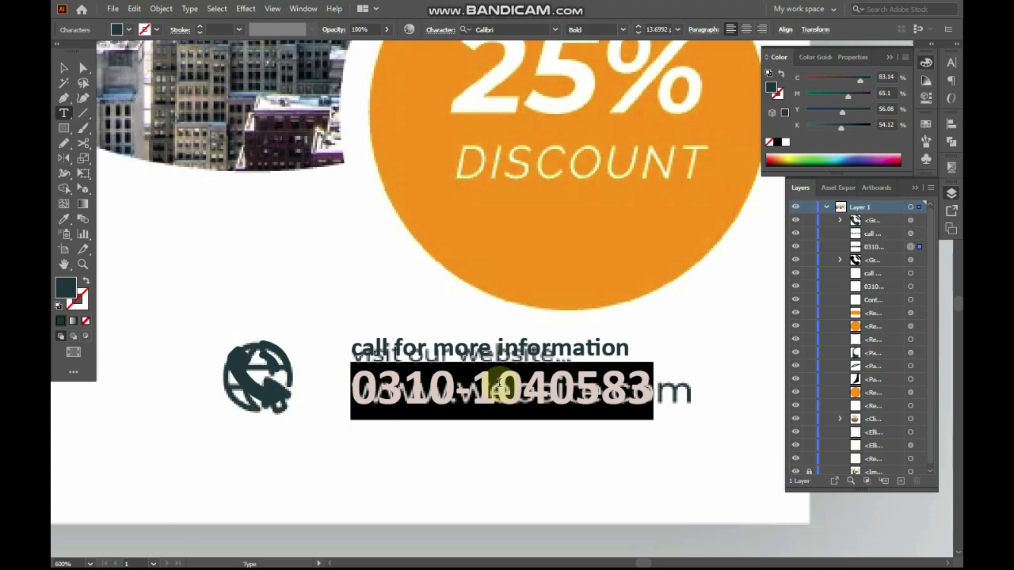
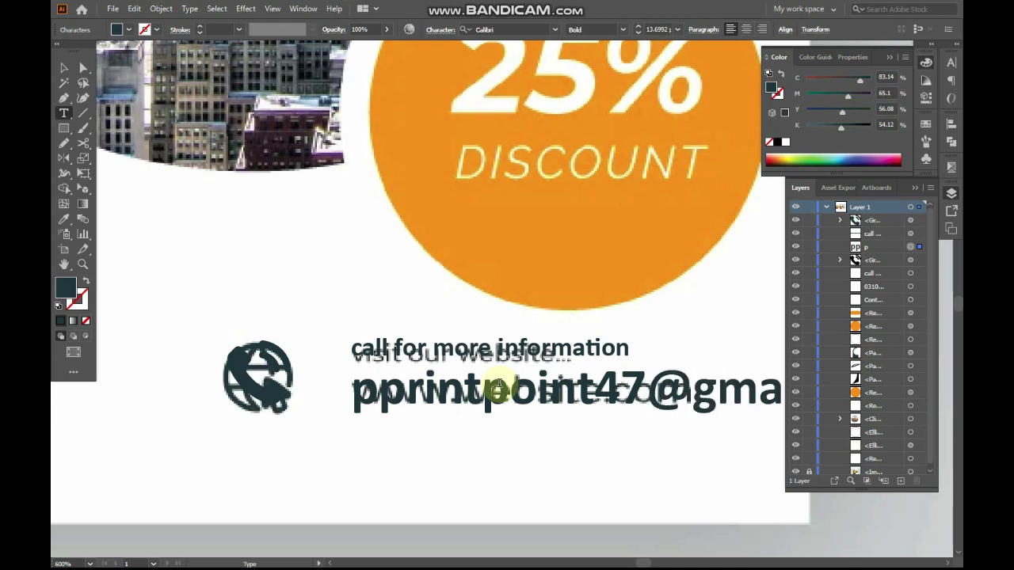
pyautogui.press('Escape')
pyautogui.press('Tab')
pyautogui.moveTo(913, 349); pyautogui.dragTo(694, 353)
pyautogui.moveTo(614, 352); pyautogui.dragTo(631, 393)
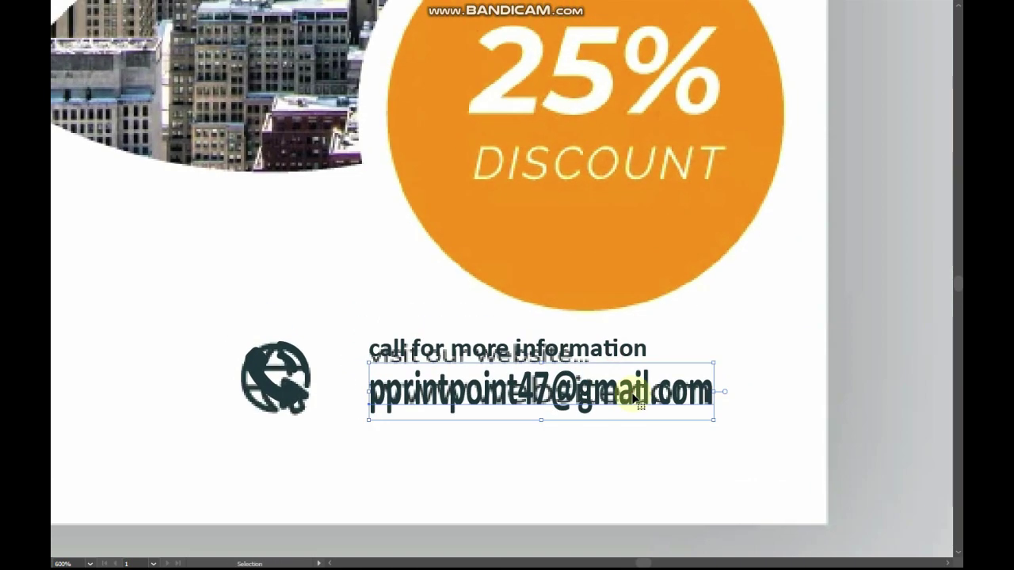
# Retype the heading as 'Email' and Alt-drag the label and address leftward
pyautogui.doubleClick(430, 349)
pyautogui.tripleClick(434, 348)
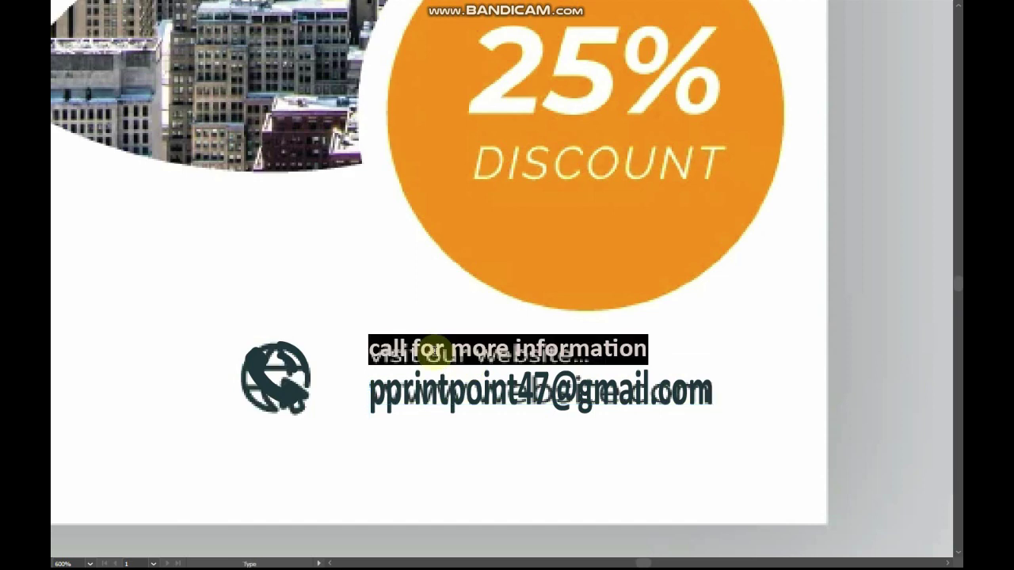
pyautogui.write('Emai')
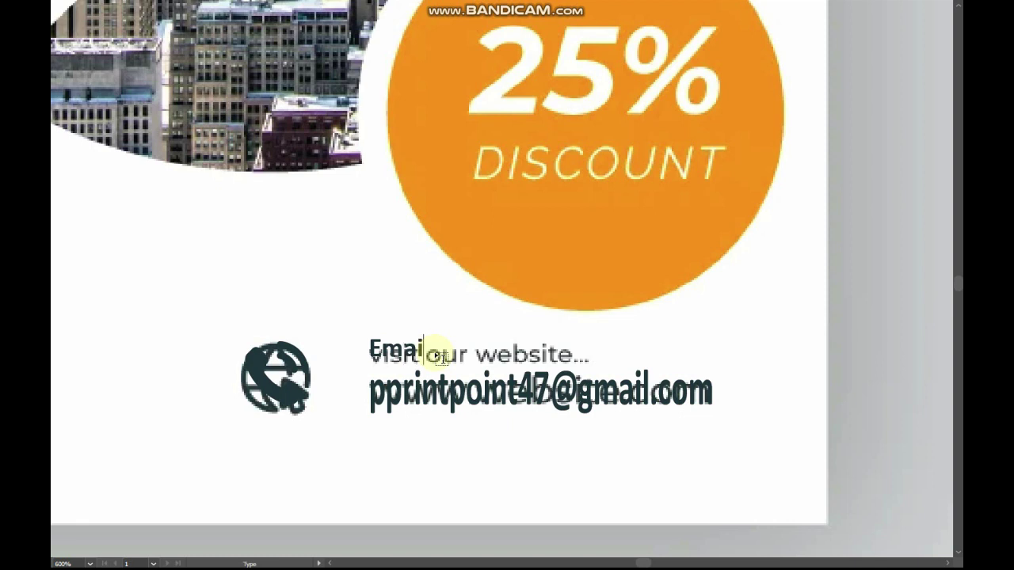
pyautogui.moveTo(398, 346); pyautogui.dragTo(552, 367)
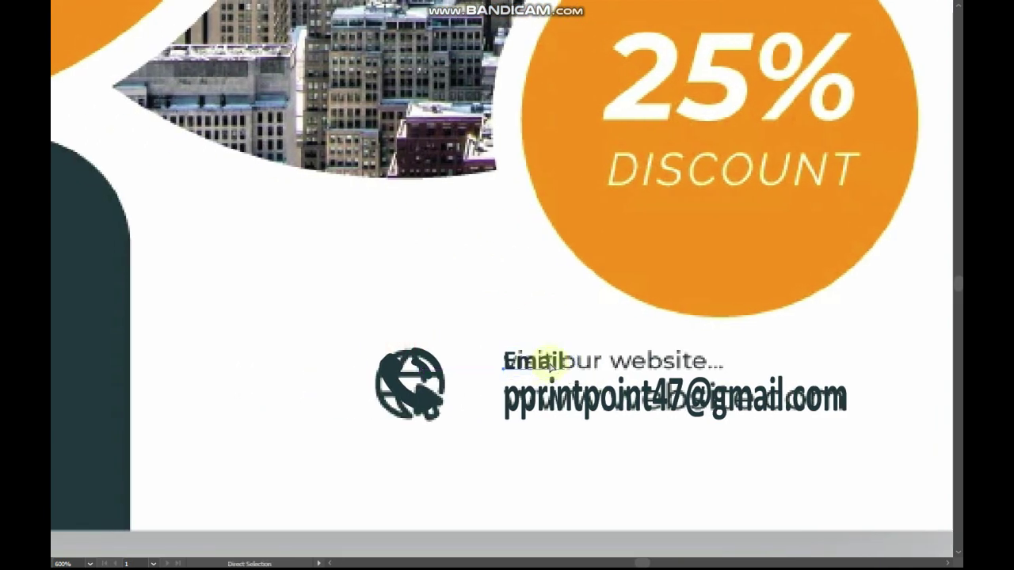
pyautogui.hotkey('ctrl', 'z')
pyautogui.keyDown('shift'); pyautogui.click(545, 404); pyautogui.keyUp('shift')
pyautogui.moveTo(591, 405); pyautogui.dragTo(535, 406)
# Add a new '25%' text object beside the orange discount circle
pyautogui.scroll(-3, 473, 343)
pyautogui.scroll(3, 483, 420)
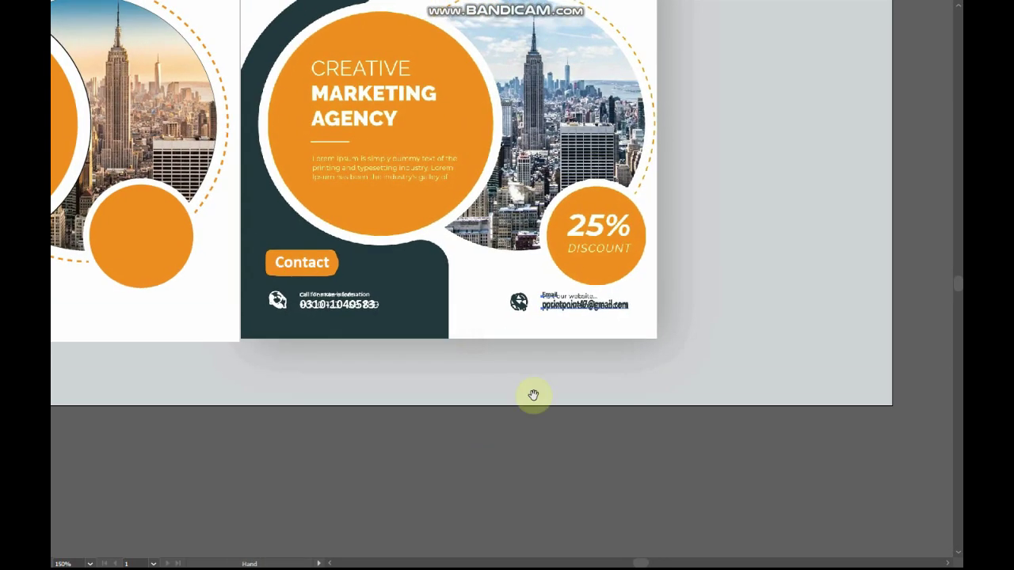
pyautogui.moveTo(477, 361); pyautogui.dragTo(602, 439)
pyautogui.moveTo(481, 295); pyautogui.dragTo(384, 274)
pyautogui.moveTo(453, 249); pyautogui.dragTo(763, 414)
pyautogui.press('t')
pyautogui.click(662, 215)
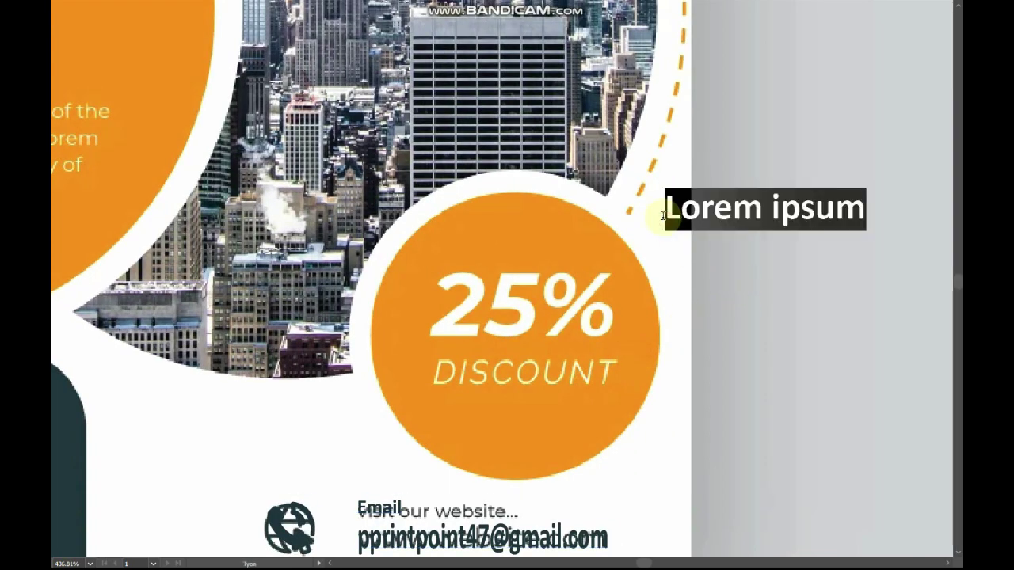
pyautogui.write('25')
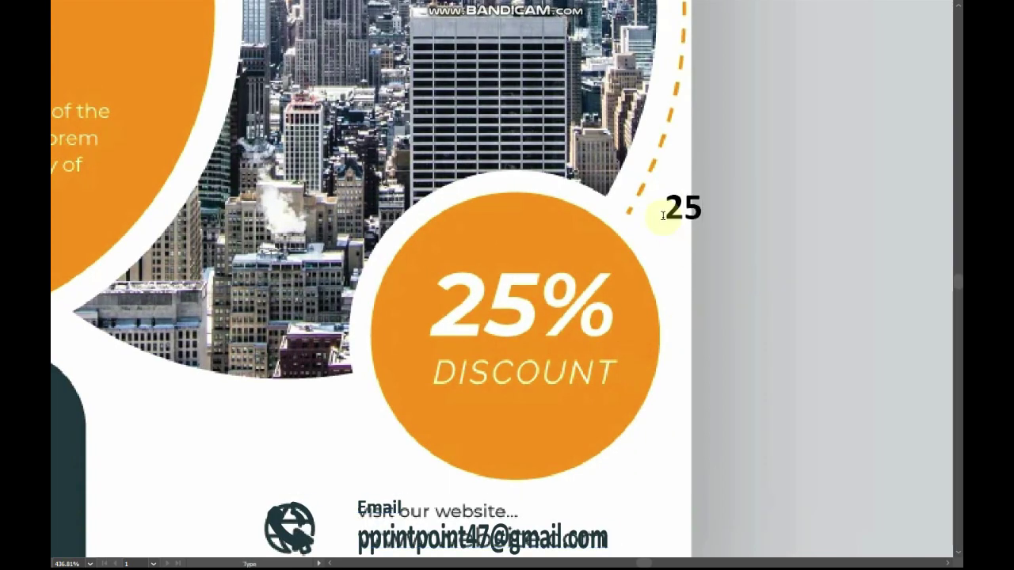
pyautogui.write('%')
pyautogui.press('Escape')
# Set the '25%' text to the Orbitron font
pyautogui.press('Tab')
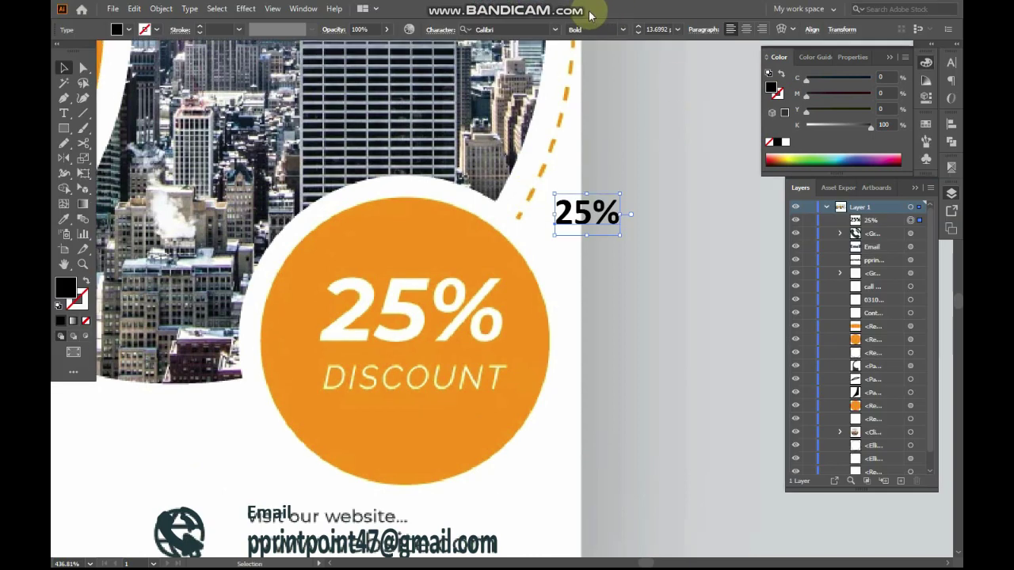
pyautogui.click(515, 30)
pyautogui.press('BackSpace')
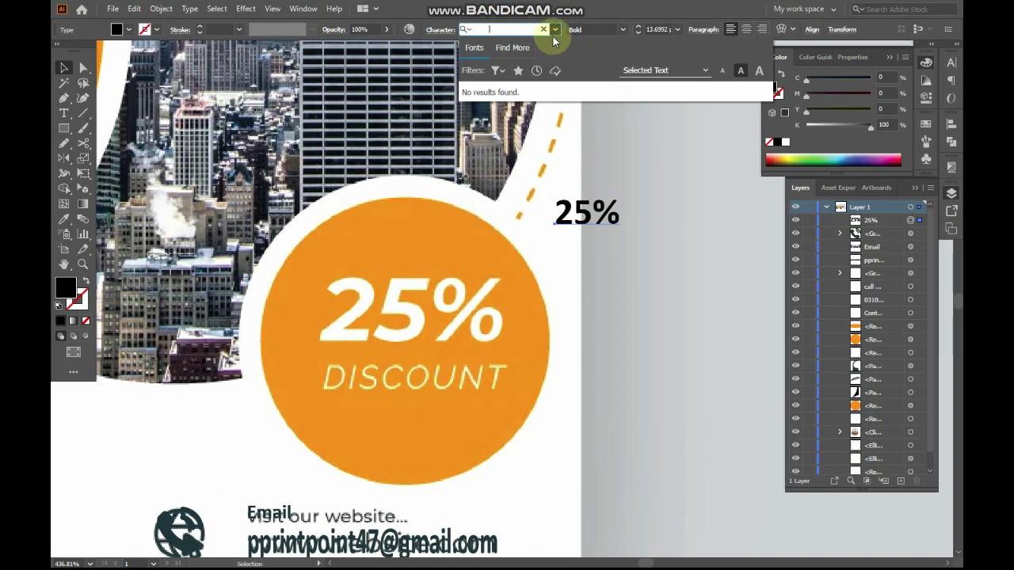
pyautogui.click(556, 32)
pyautogui.click(557, 32)
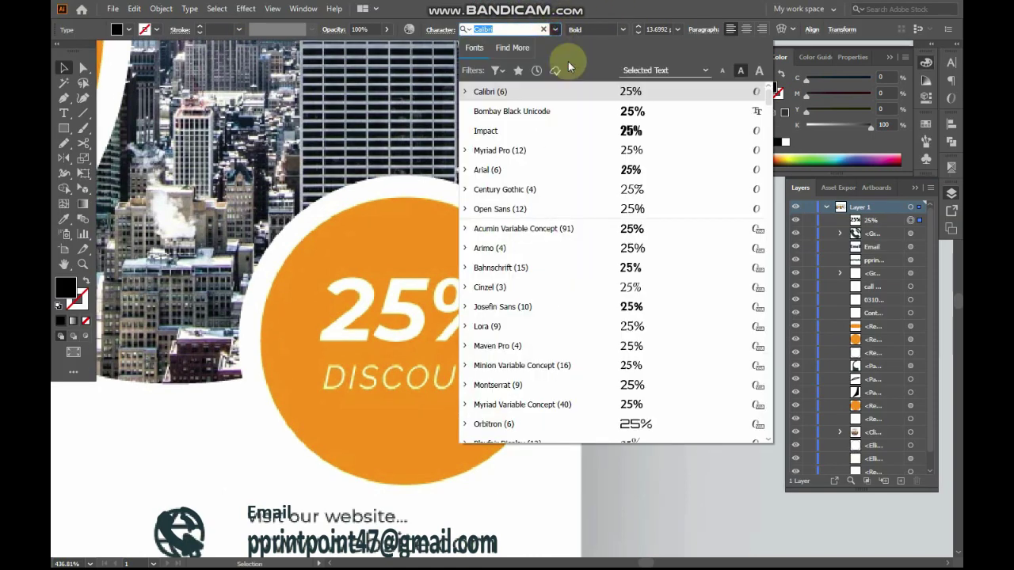
pyautogui.scroll(-3, 661, 344)
pyautogui.click(639, 190)
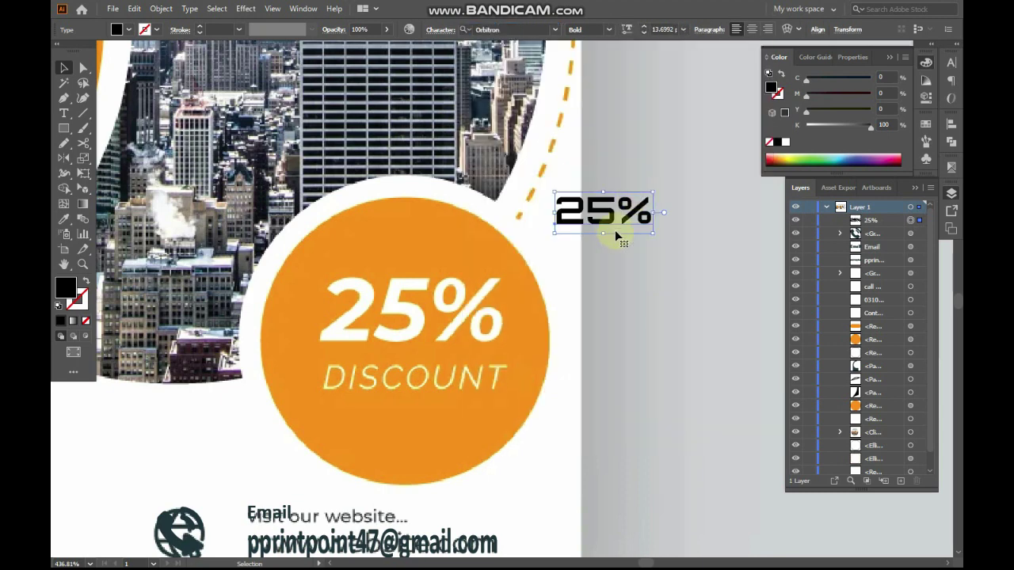
# Move '25%' onto the orange circle and enlarge it
pyautogui.moveTo(603, 222); pyautogui.dragTo(402, 362)
pyautogui.moveTo(424, 320); pyautogui.dragTo(504, 319)
pyautogui.moveTo(324, 278); pyautogui.dragTo(295, 253)
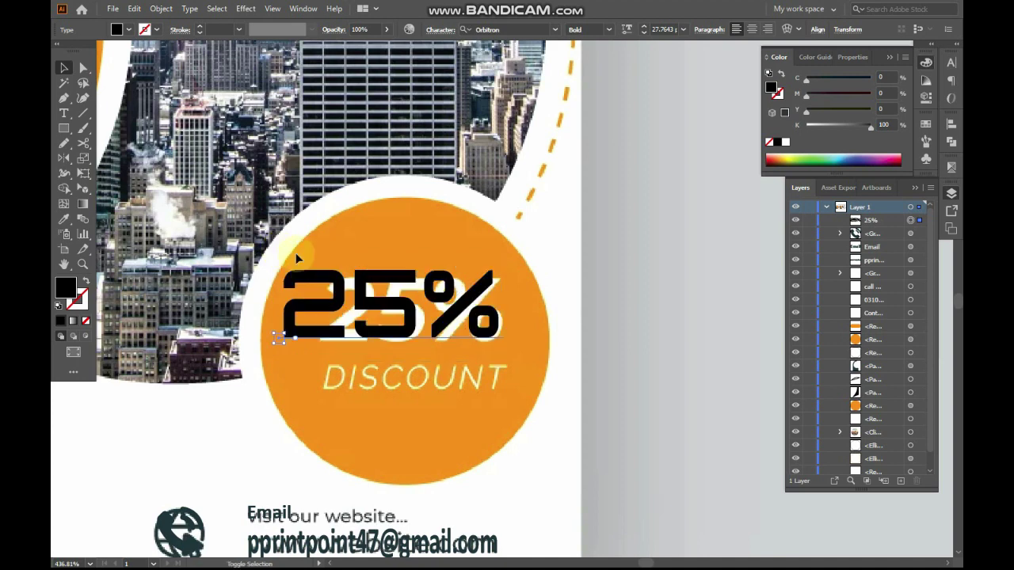
pyautogui.moveTo(506, 308); pyautogui.dragTo(537, 311)
# Alt-drag a copy below '25%' and retype it as 'discount'
pyautogui.moveTo(394, 304); pyautogui.dragTo(395, 392)
pyautogui.doubleClick(395, 389)
pyautogui.hotkey('ctrl', 'a')
pyautogui.write('dis')
pyautogui.press('BackSpace')
pyautogui.press('BackSpace')
pyautogui.press('BackSpace')
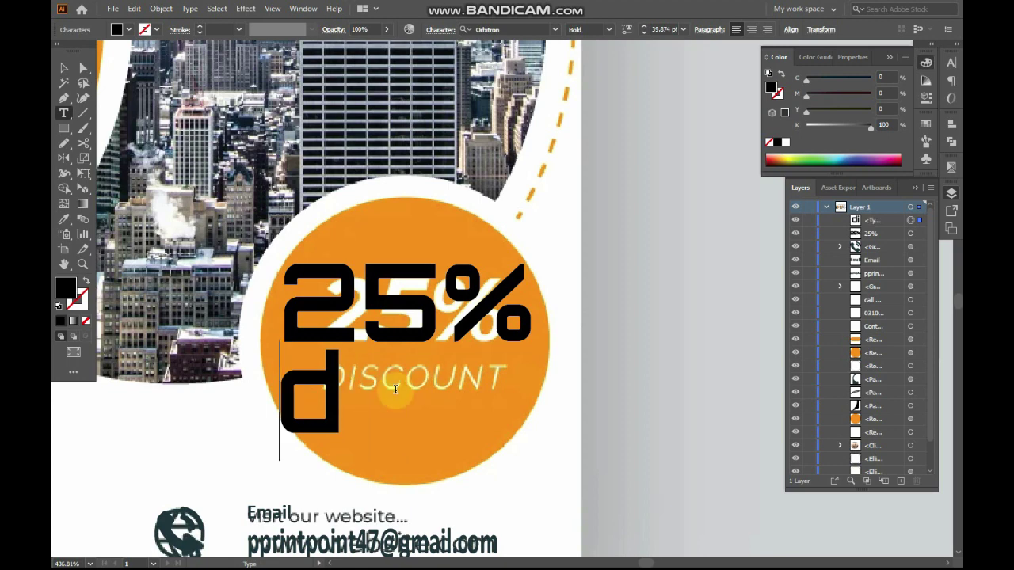
pyautogui.write('dis')
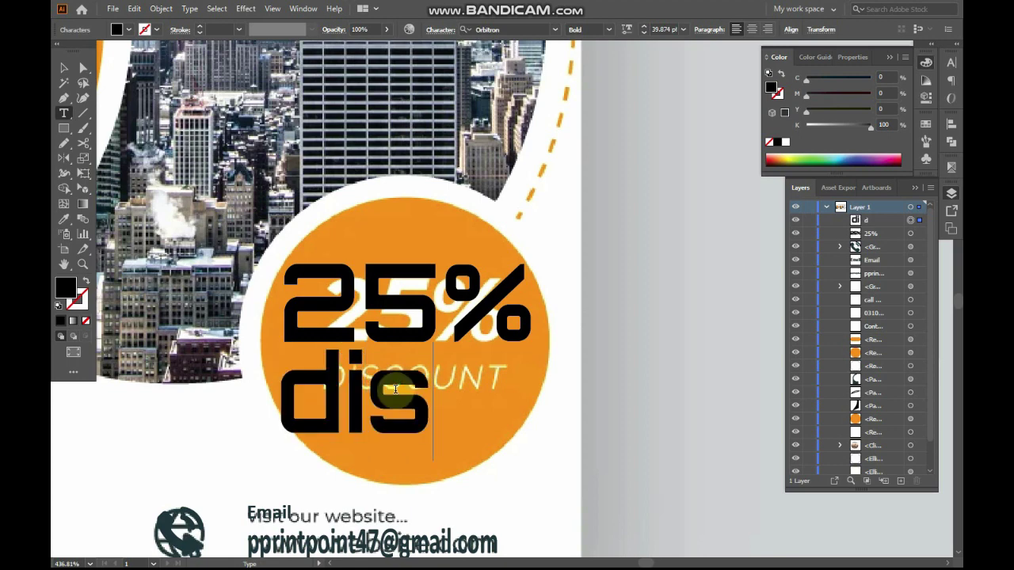
pyautogui.write('count')
pyautogui.press('Escape')
# Set 'discount' to Arial Italic and shrink it to fit under '25%'
pyautogui.click(507, 30)
pyautogui.write('arial')
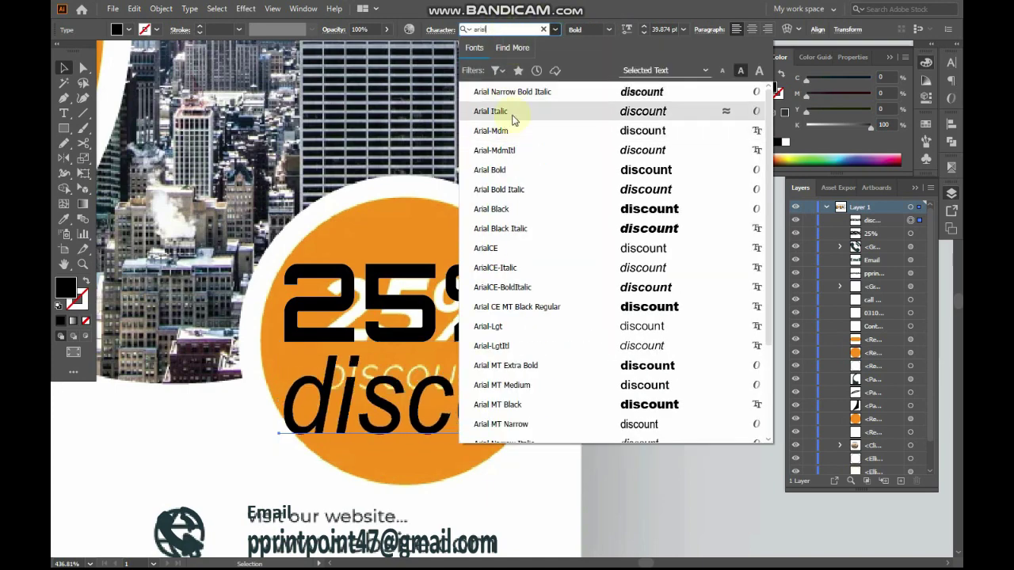
pyautogui.click(512, 111)
pyautogui.moveTo(648, 407); pyautogui.dragTo(551, 406)
# Horizontally centre 'discount' under '25%' using the key-object alignment
pyautogui.keyDown('shift'); pyautogui.click(431, 320); pyautogui.keyUp('shift')
pyautogui.click(431, 320)
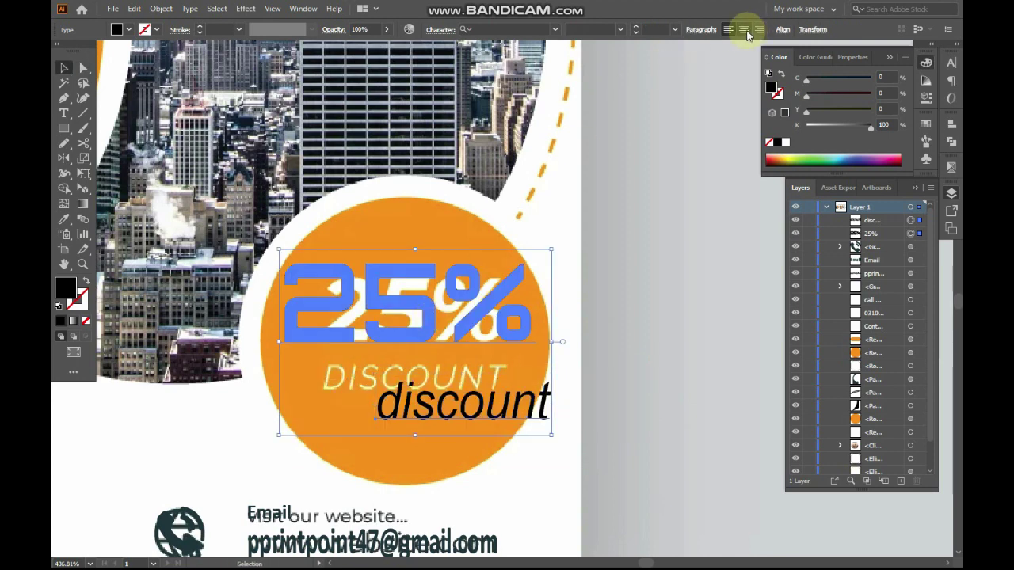
pyautogui.click(746, 31)
pyautogui.hotkey('ctrl', 'z')
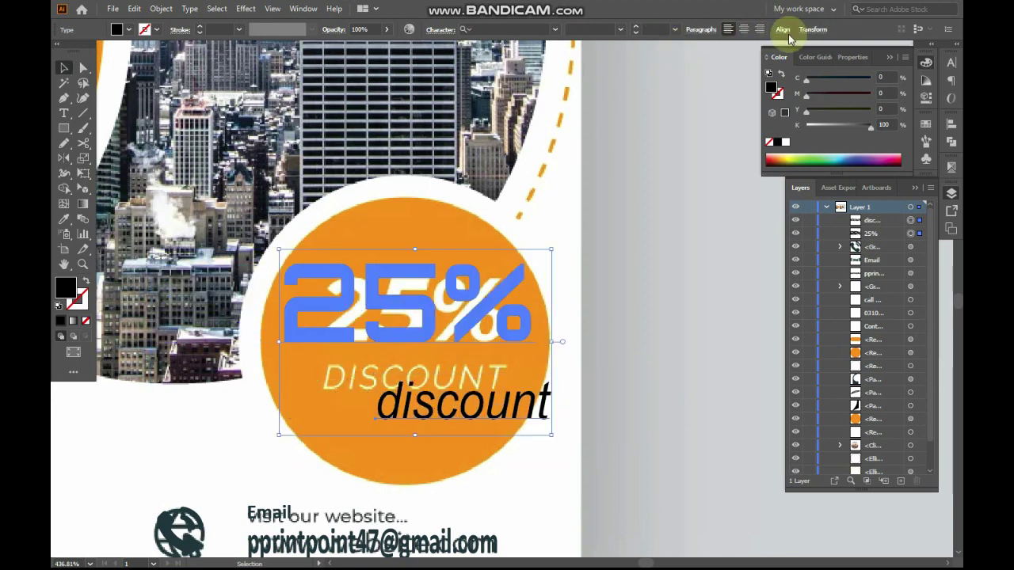
pyautogui.click(782, 29)
pyautogui.click(675, 69)
pyautogui.click(618, 305)
pyautogui.moveTo(435, 400); pyautogui.dragTo(444, 382)
# Nudge 'discount' higher beneath '25%', then review the flyer up to the headline
pyautogui.hotkey('ctrl', '-')
pyautogui.hotkey('ctrl', '-')
pyautogui.moveTo(550, 290); pyautogui.dragTo(719, 420)
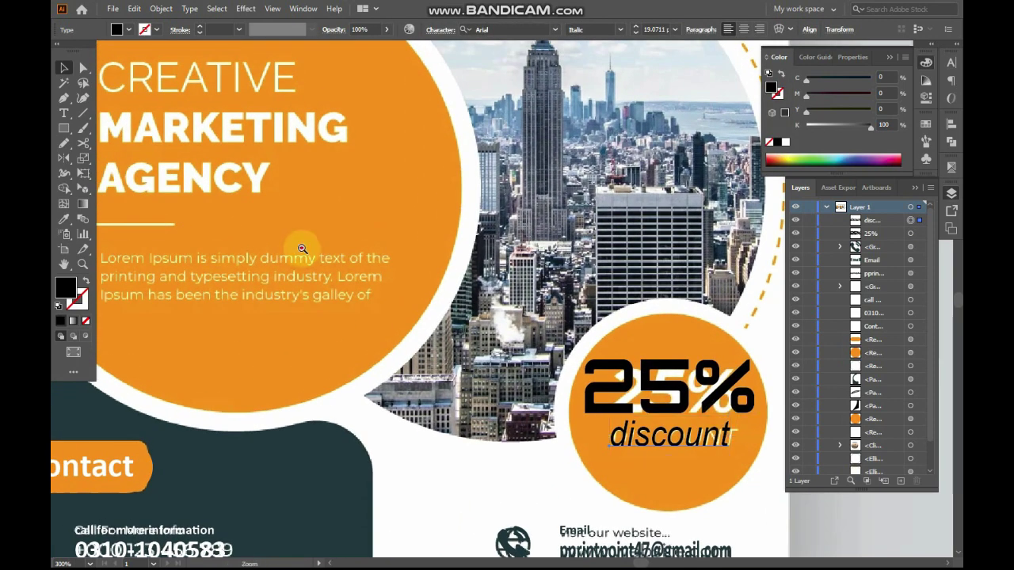
pyautogui.hotkey('ctrl', '0')
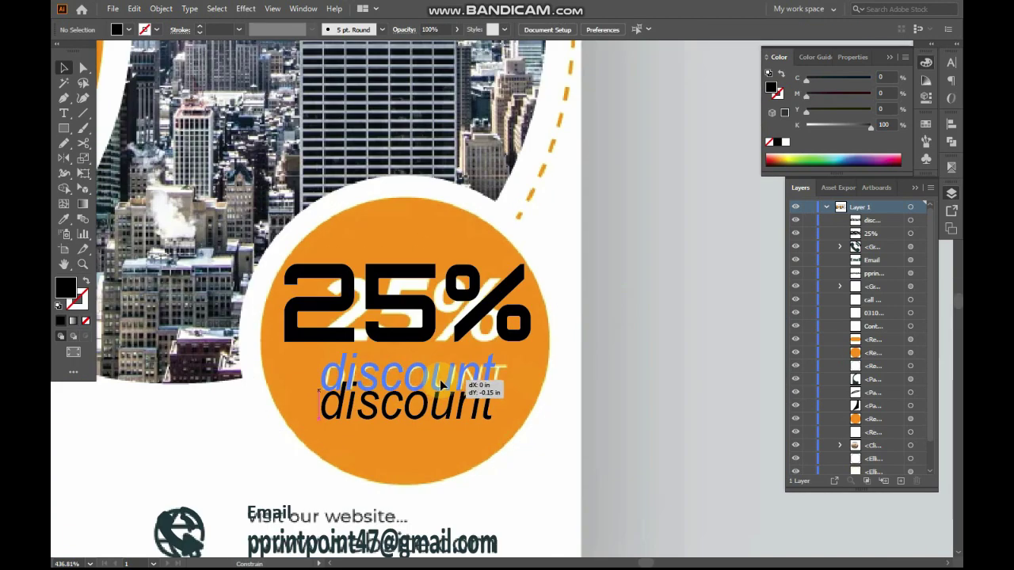
pyautogui.moveTo(441, 385); pyautogui.dragTo(444, 381)
pyautogui.hotkey('ctrl', '-')
pyautogui.hotkey('ctrl', '-')
pyautogui.moveTo(550, 290); pyautogui.dragTo(719, 420)
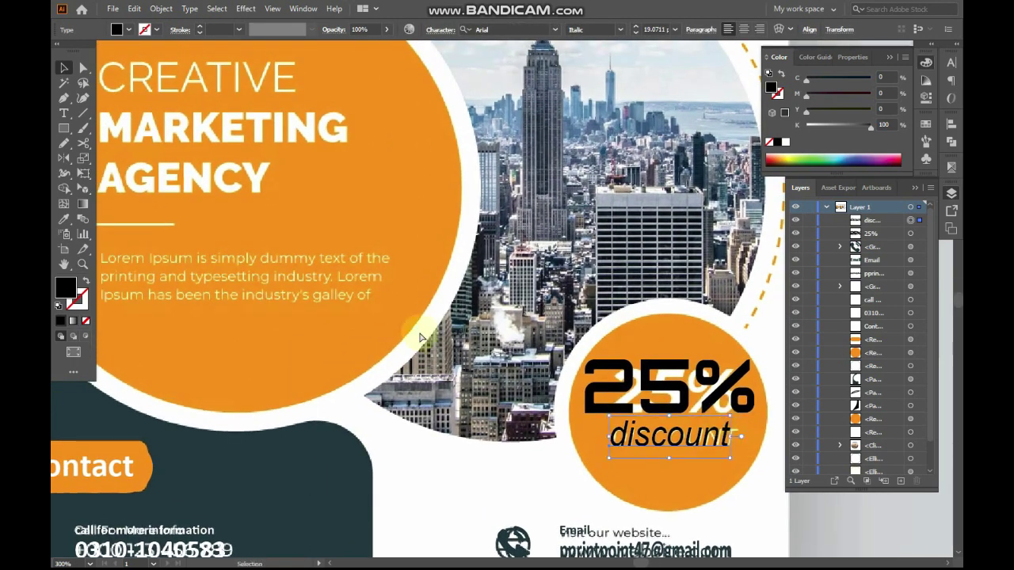
pyautogui.keyDown('ctrl'); pyautogui.keyDown('alt'); pyautogui.click(302, 249); pyautogui.keyUp('alt'); pyautogui.keyUp('ctrl')
pyautogui.moveTo(398, 286); pyautogui.dragTo(406, 378)
pyautogui.moveTo(276, 93); pyautogui.dragTo(757, 441)
pyautogui.moveTo(273, 148); pyautogui.dragTo(299, 180)
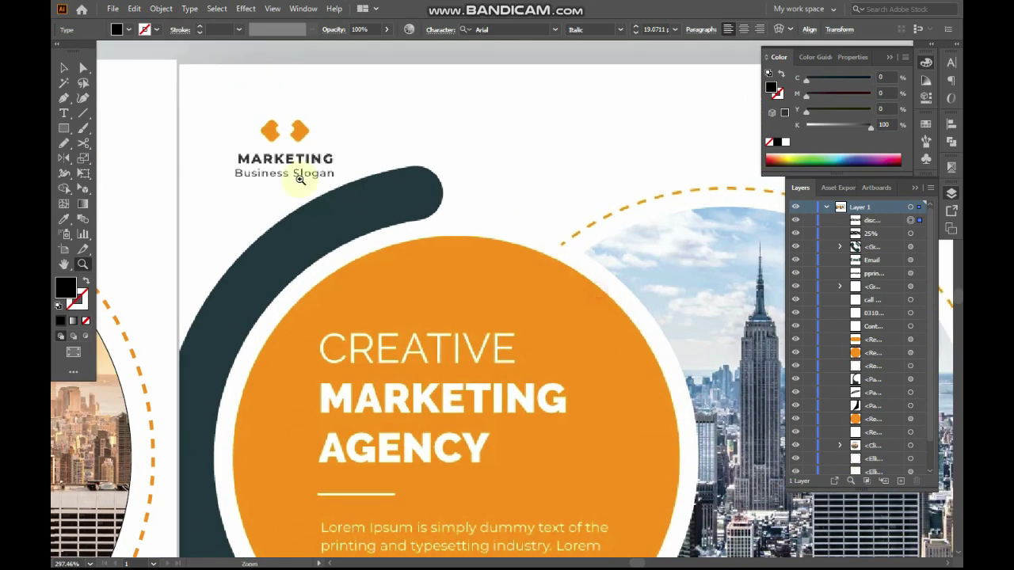
# Zoom in on the orange headline circle and type a new CREATIVE text line beside AGENCY
pyautogui.press('f')
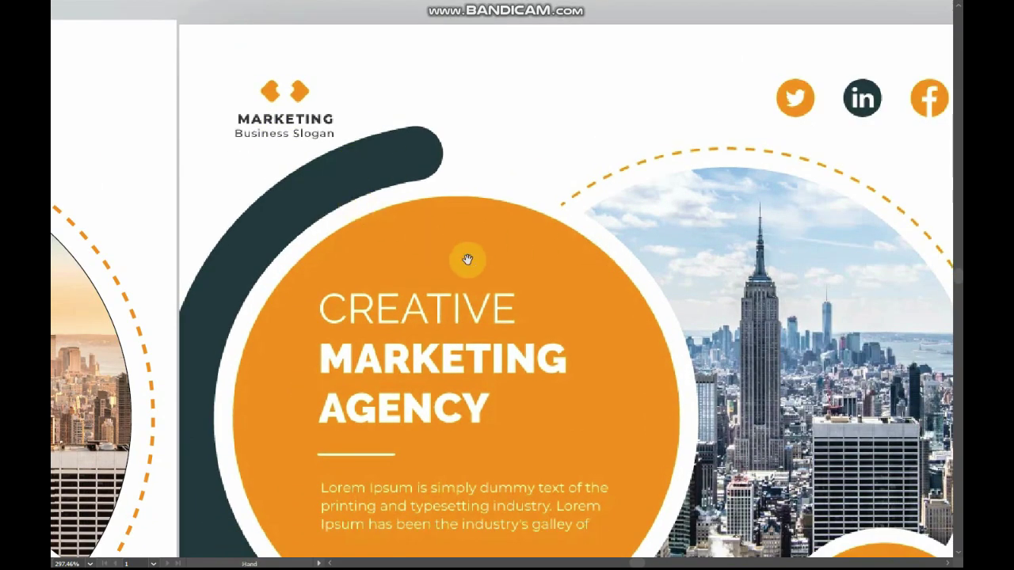
pyautogui.moveTo(469, 260); pyautogui.dragTo(429, 213)
pyautogui.moveTo(750, 152); pyautogui.dragTo(703, 201)
pyautogui.moveTo(172, 246); pyautogui.dragTo(696, 503)
pyautogui.press('t')
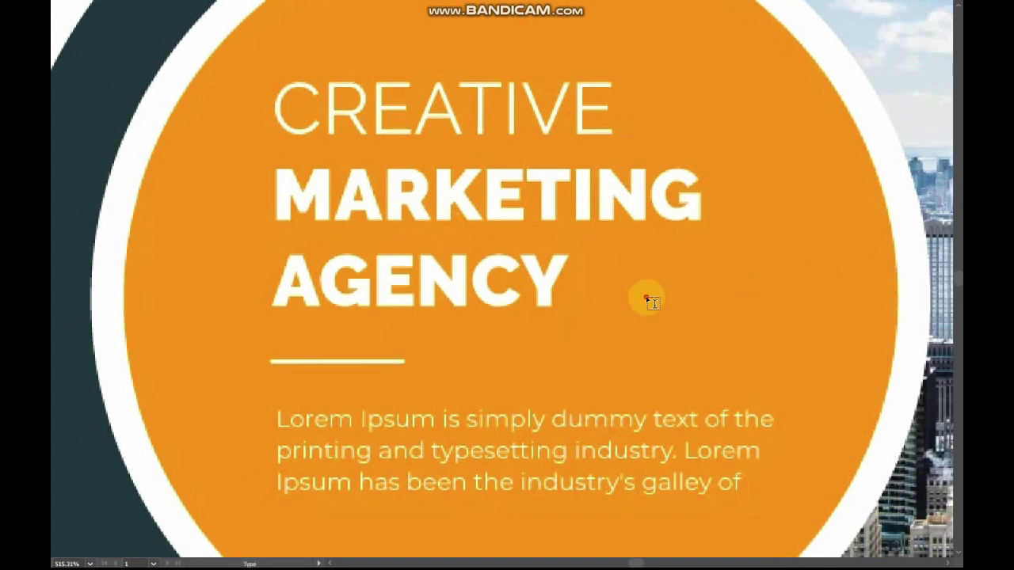
pyautogui.click(647, 301)
pyautogui.write('C')
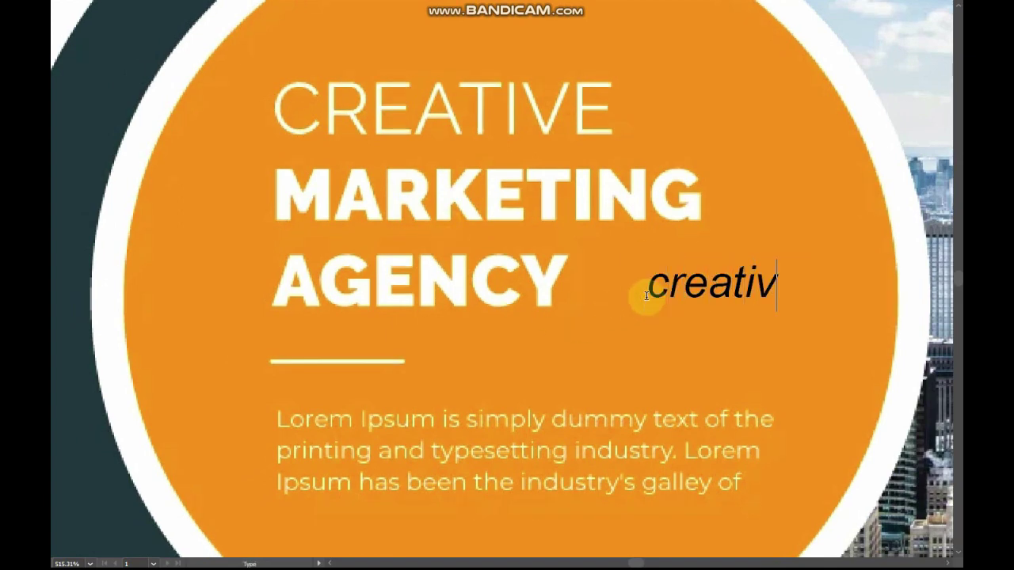
pyautogui.press('Escape')
# Make the new text UPPERCASE Arial Medium and size it over the white CREATIVE word
pyautogui.press('f')
pyautogui.click(190, 8)
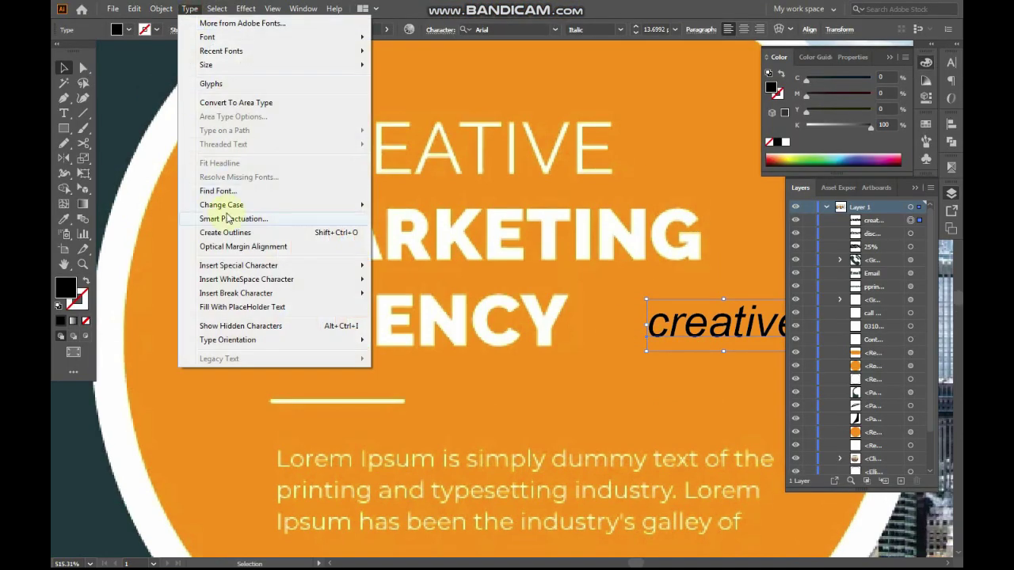
pyautogui.moveTo(228, 207)
pyautogui.click(411, 205)
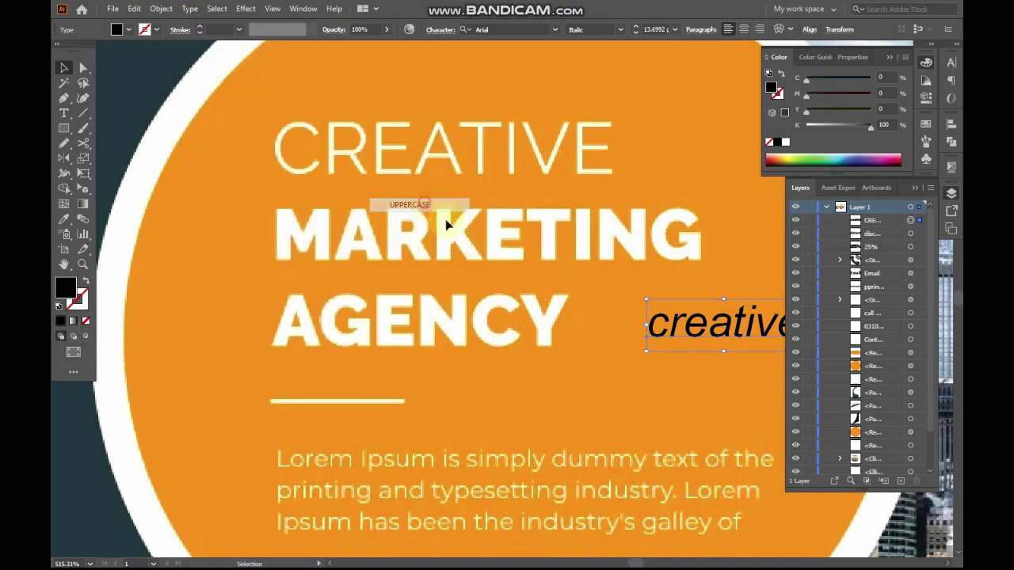
pyautogui.moveTo(684, 316); pyautogui.dragTo(319, 151)
pyautogui.moveTo(495, 140); pyautogui.dragTo(602, 75)
pyautogui.click(620, 30)
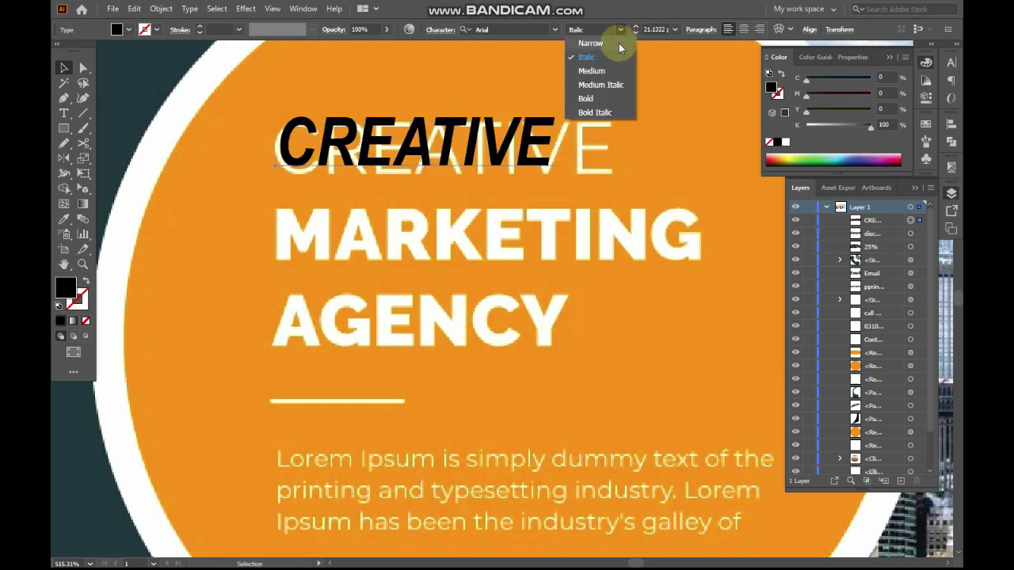
pyautogui.click(618, 73)
pyautogui.moveTo(584, 185); pyautogui.dragTo(625, 195)
# Copy the black CREATIVE down over MARKETING and retype the copy as MARKETING
pyautogui.moveTo(561, 146); pyautogui.dragTo(561, 236)
pyautogui.doubleClick(524, 229)
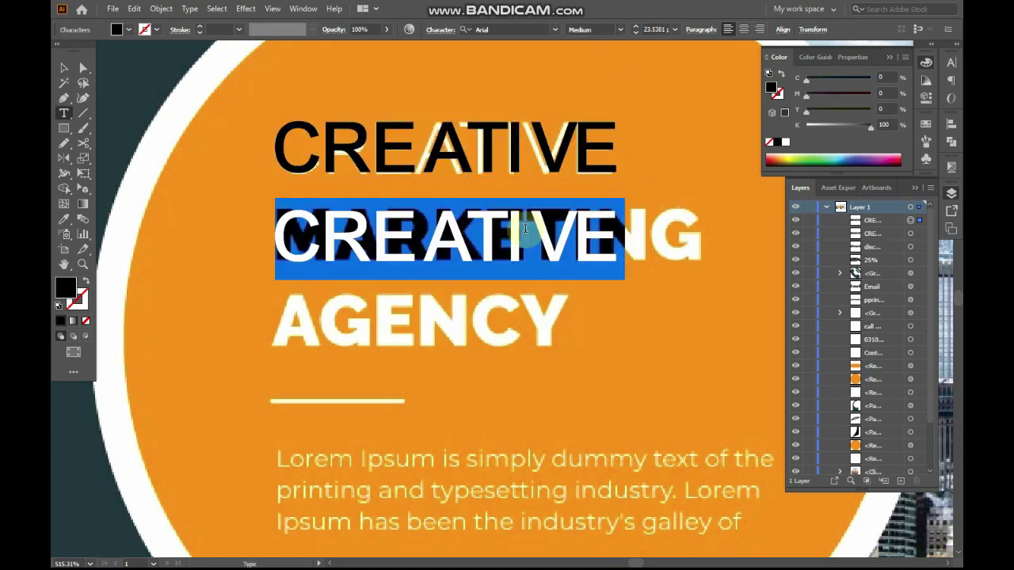
pyautogui.write('mar')
pyautogui.press('BackSpace')
pyautogui.press('BackSpace')
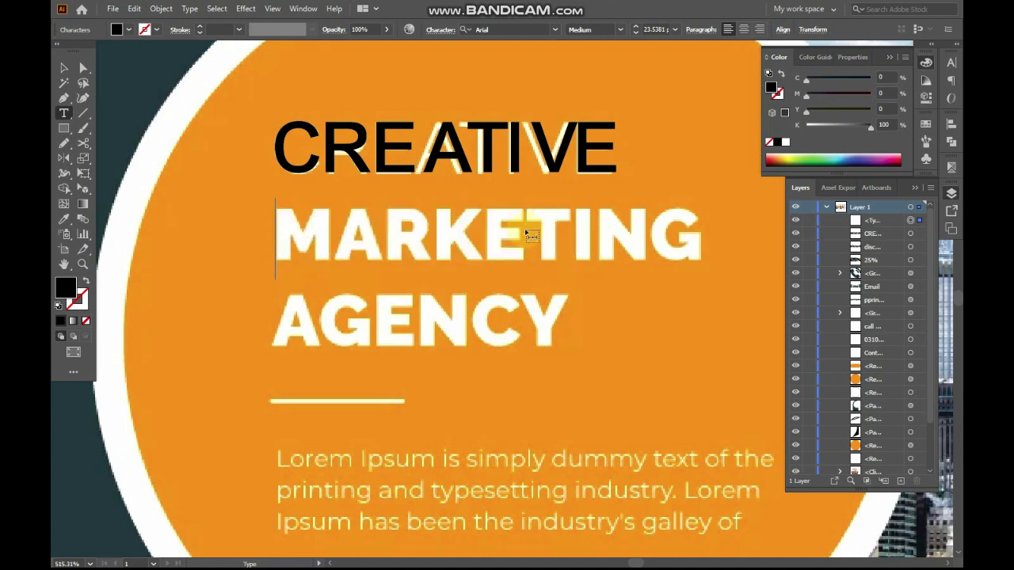
pyautogui.hotkey('ctrl', 'z')
pyautogui.doubleClick(524, 229)
pyautogui.write('mart')
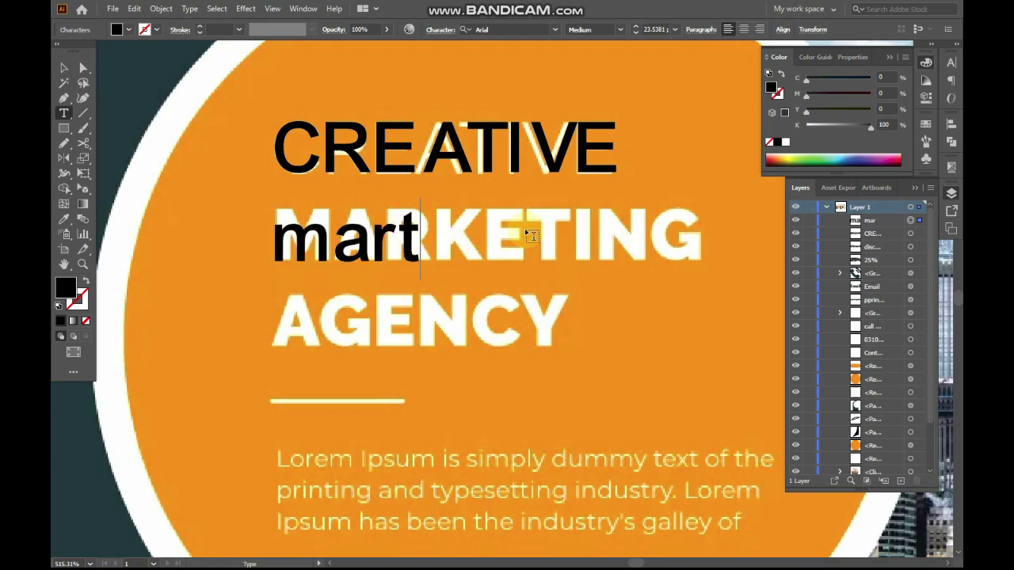
pyautogui.press('BackSpace')
pyautogui.press('BackSpace')
pyautogui.press('BackSpace')
pyautogui.press('BackSpace')
pyautogui.write('MAR')
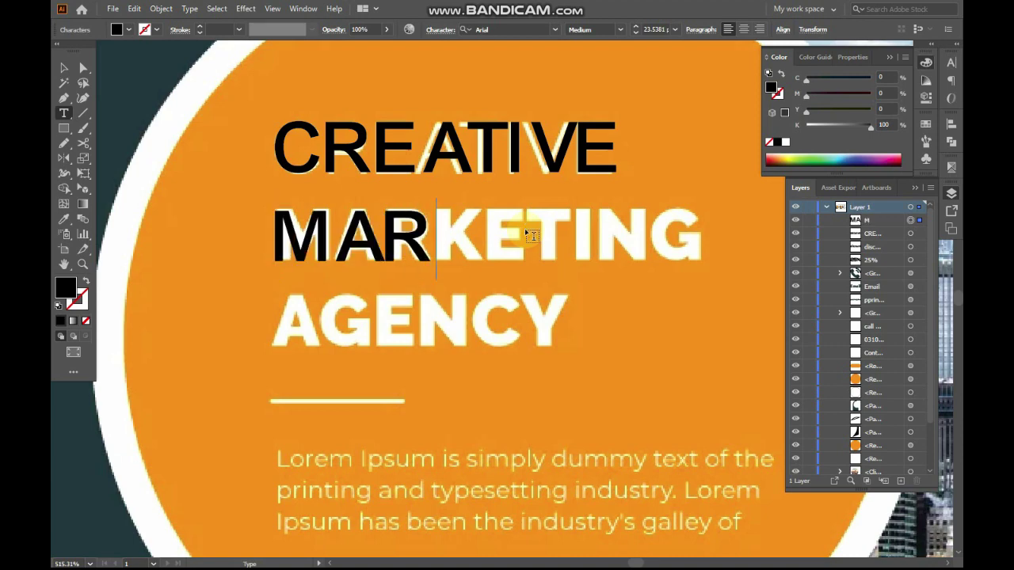
pyautogui.write('KETING')
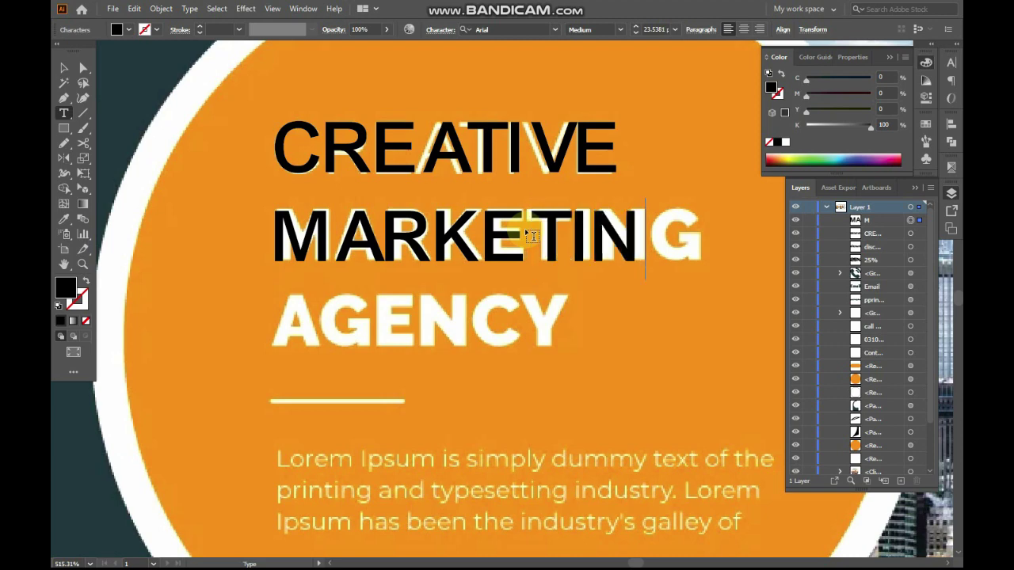
pyautogui.press('Escape')
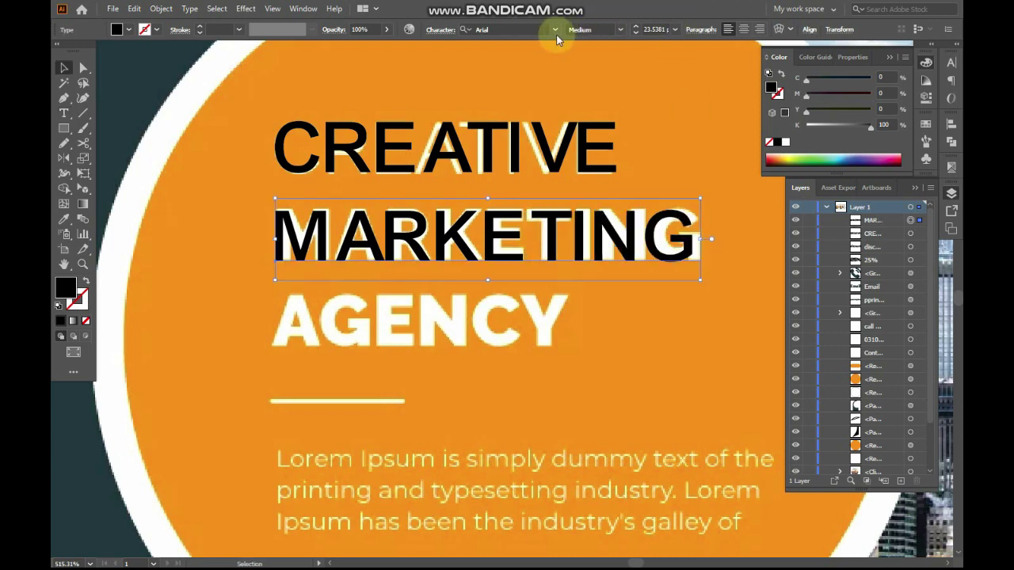
# Apply the ! PEPSI ! font to the black MARKETING and resize it to fit
pyautogui.click(554, 29)
pyautogui.scroll(-5, 672, 303)
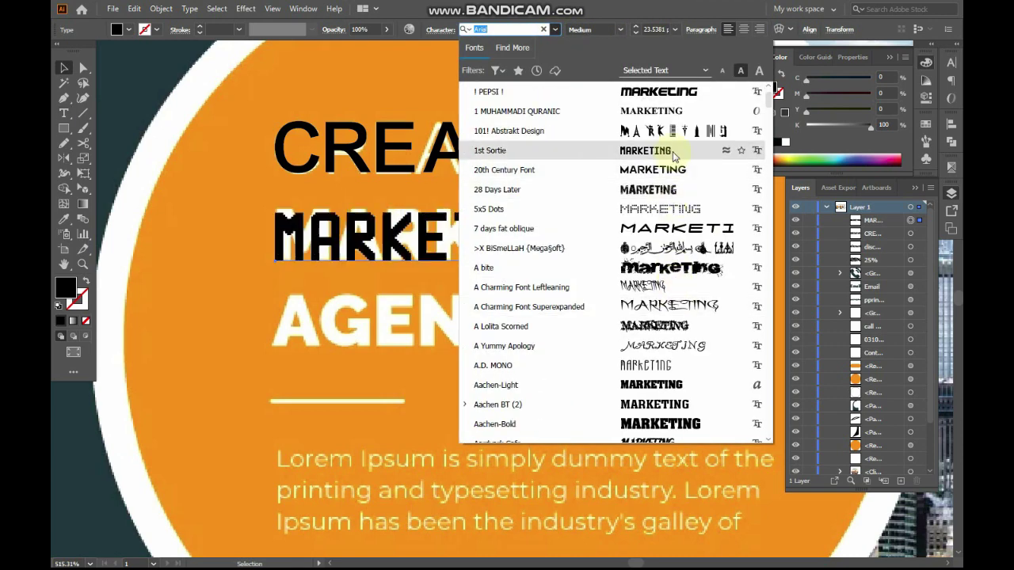
pyautogui.click(675, 95)
pyautogui.moveTo(744, 236); pyautogui.dragTo(702, 237)
pyautogui.moveTo(488, 199); pyautogui.dragTo(488, 194)
# Copy MARKETING down over the white AGENCY and retype the copy as AGENCY
pyautogui.moveTo(432, 231); pyautogui.dragTo(433, 317)
pyautogui.doubleClick(460, 309)
pyautogui.write('A')
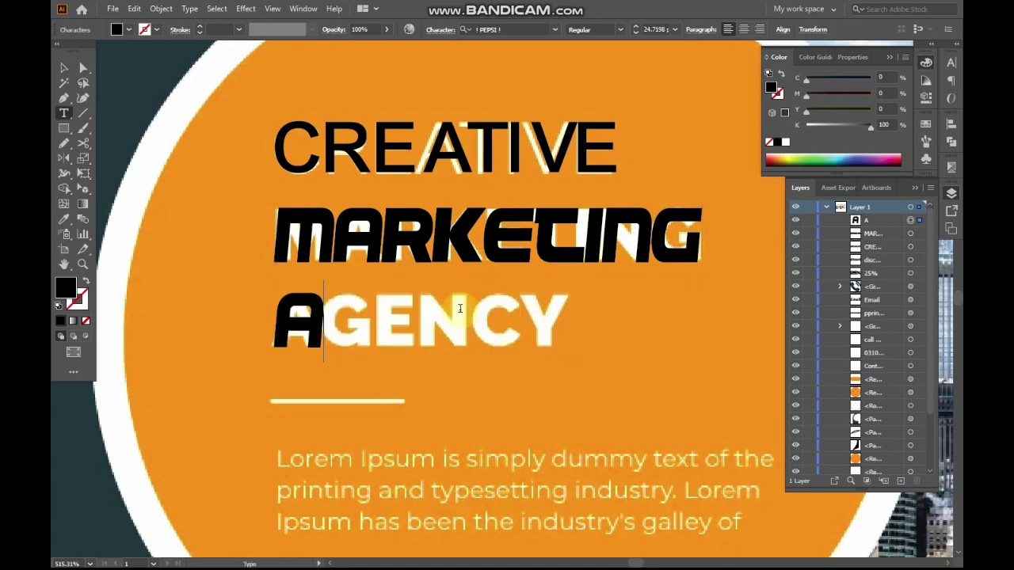
pyautogui.write('GEN')
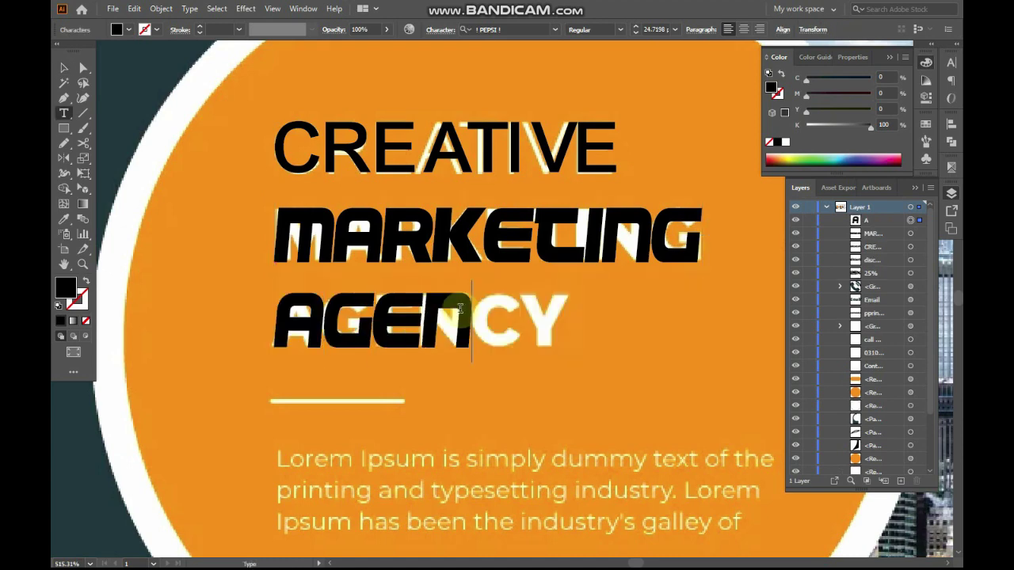
pyautogui.write('CY')
pyautogui.press('Escape')
# Move the black AGENCY text beneath MARKETING over the white AGENCY
pyautogui.moveTo(464, 316); pyautogui.dragTo(628, 238)
pyautogui.click(627, 236)
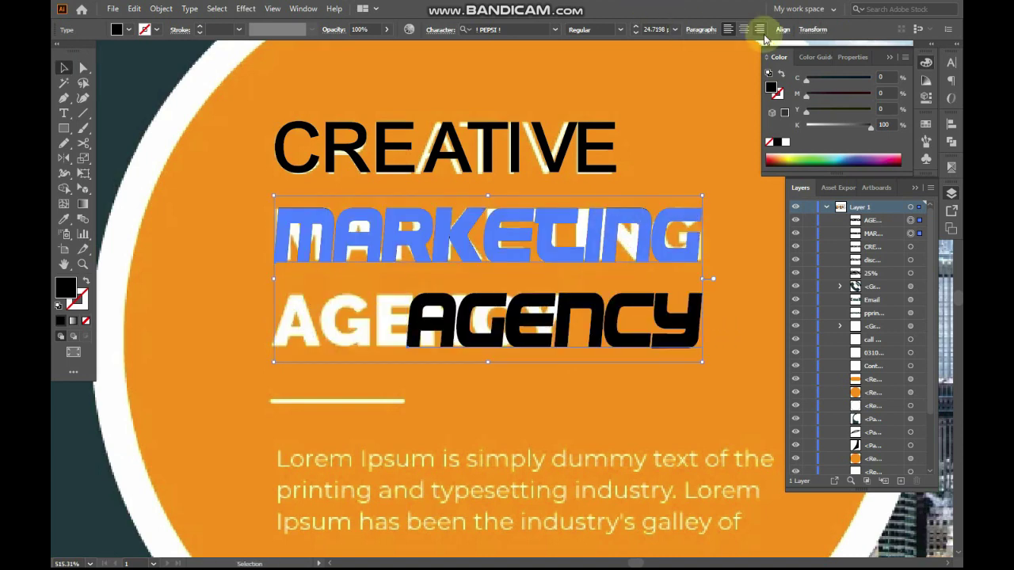
pyautogui.press('a')
pyautogui.moveTo(598, 299); pyautogui.dragTo(594, 272)
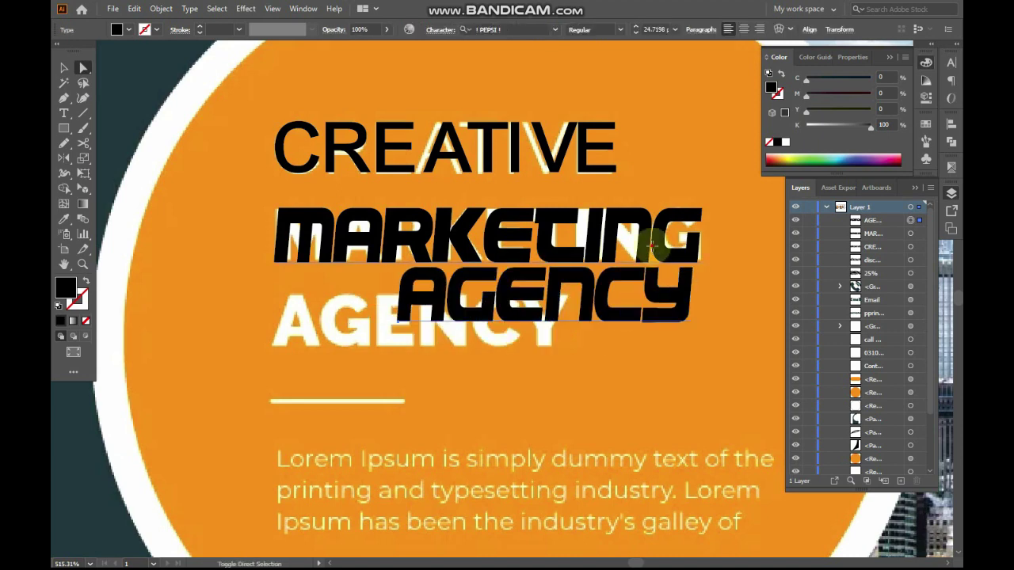
pyautogui.click(652, 247)
pyautogui.click(783, 31)
pyautogui.moveTo(615, 326); pyautogui.dragTo(613, 297)
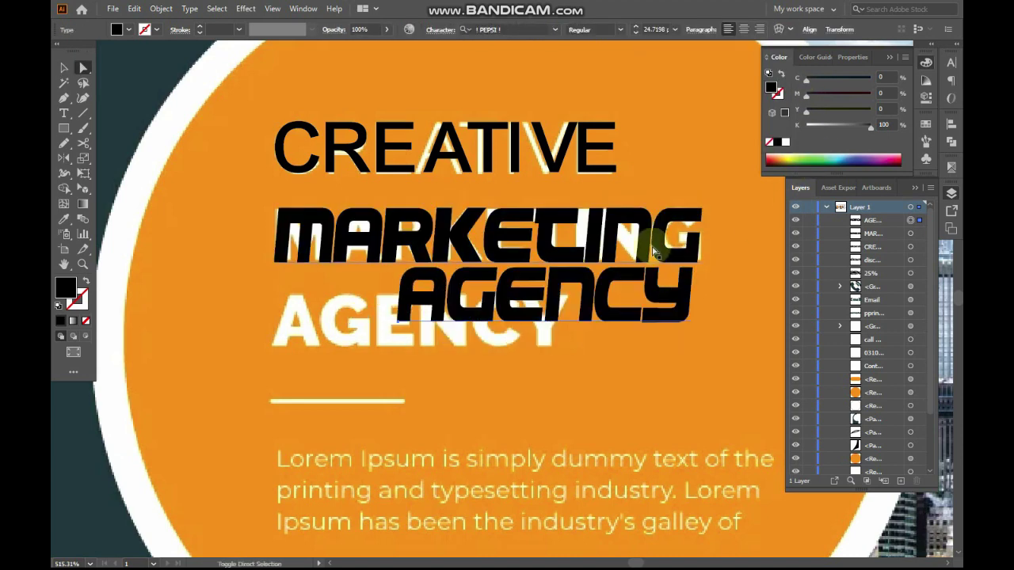
# Right-align AGENCY to MARKETING as key object, then nudge AGENCY slightly down
pyautogui.keyDown('ctrl'); pyautogui.keyDown('shift'); pyautogui.click(655, 250); pyautogui.keyUp('shift'); pyautogui.keyUp('ctrl')
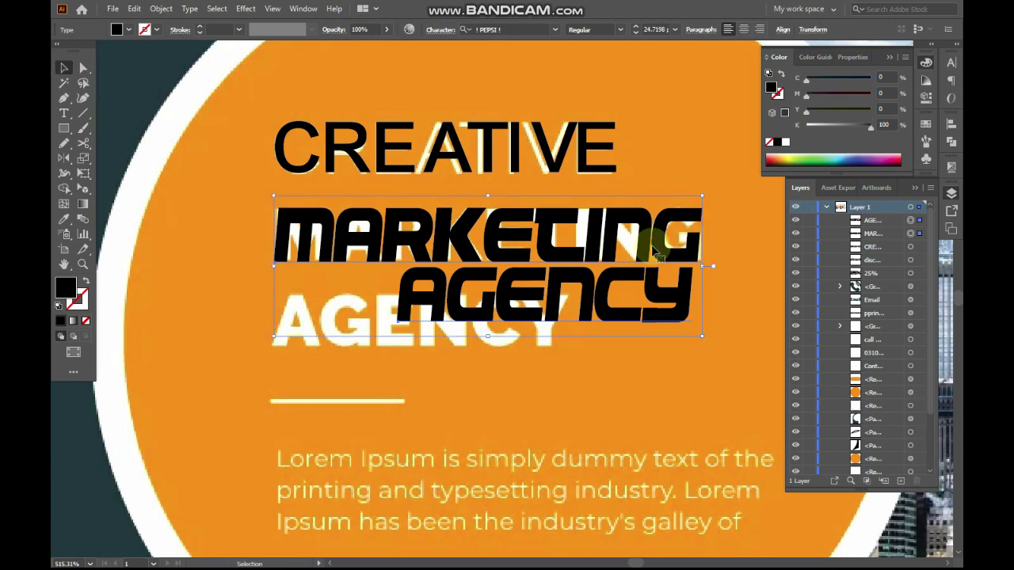
pyautogui.click(655, 249)
pyautogui.click(783, 31)
pyautogui.click(701, 65)
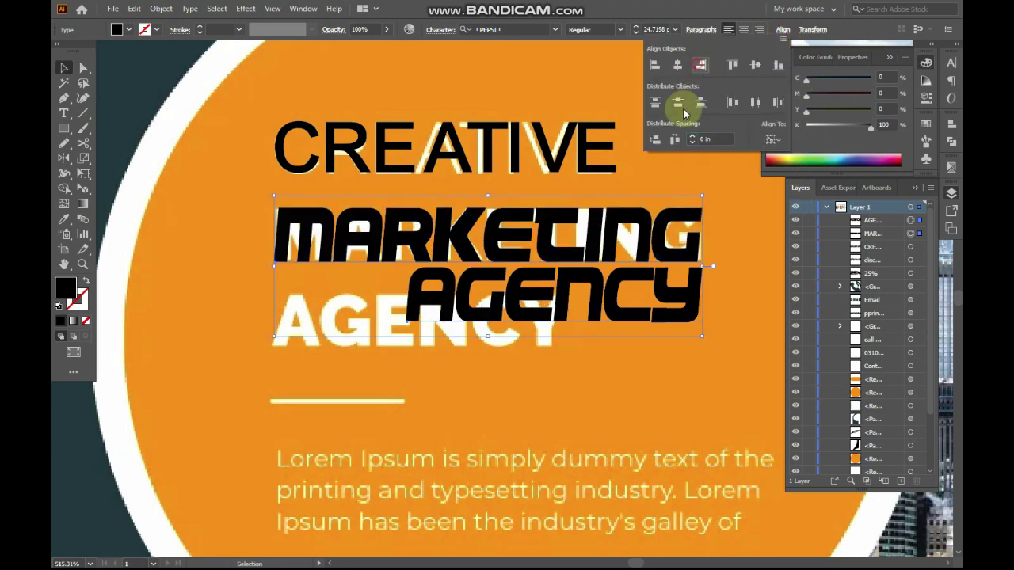
pyautogui.click(480, 344)
pyautogui.scroll(-1, 483, 346)
pyautogui.press('f')
pyautogui.press('a')
pyautogui.click(536, 317)
pyautogui.moveTo(562, 234); pyautogui.dragTo(561, 254)
pyautogui.press('f')
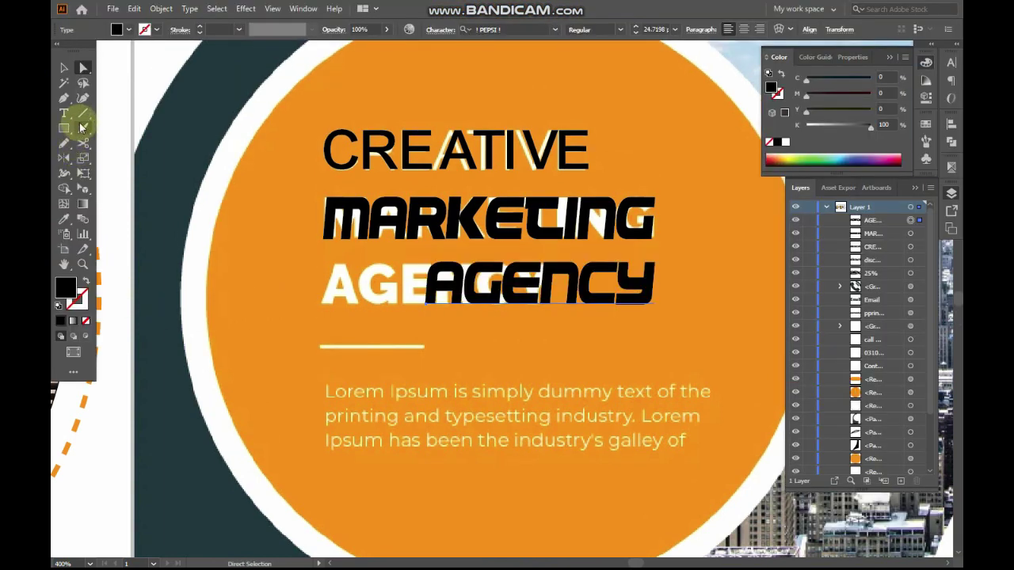
# Draw a new underline over the white one with no fill and a 2 pt stroke
pyautogui.moveTo(318, 345); pyautogui.dragTo(427, 339)
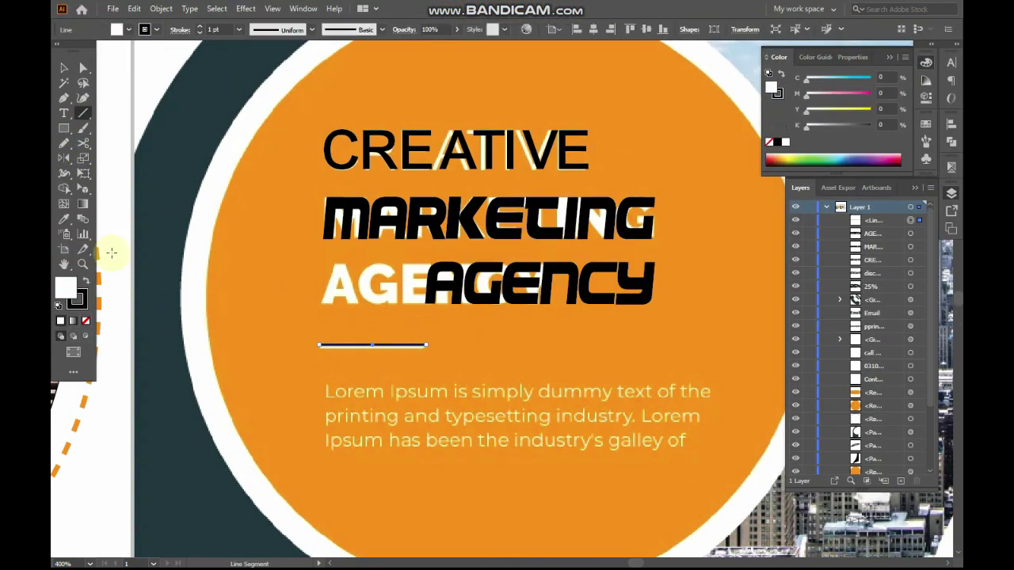
pyautogui.click(85, 282)
pyautogui.click(85, 321)
pyautogui.scroll(-1, 430, 362)
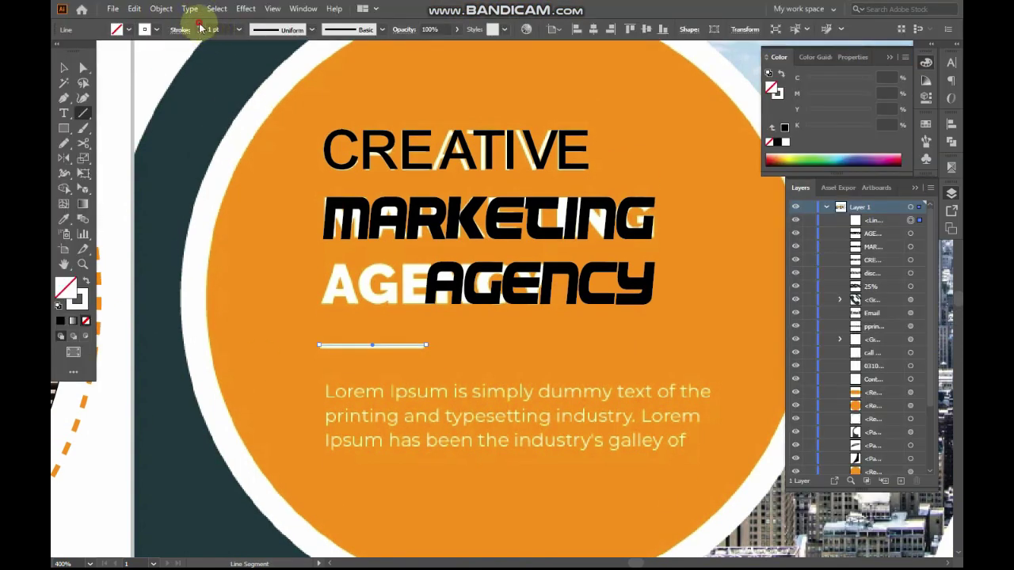
pyautogui.click(200, 27)
pyautogui.press('v')
pyautogui.click(513, 351)
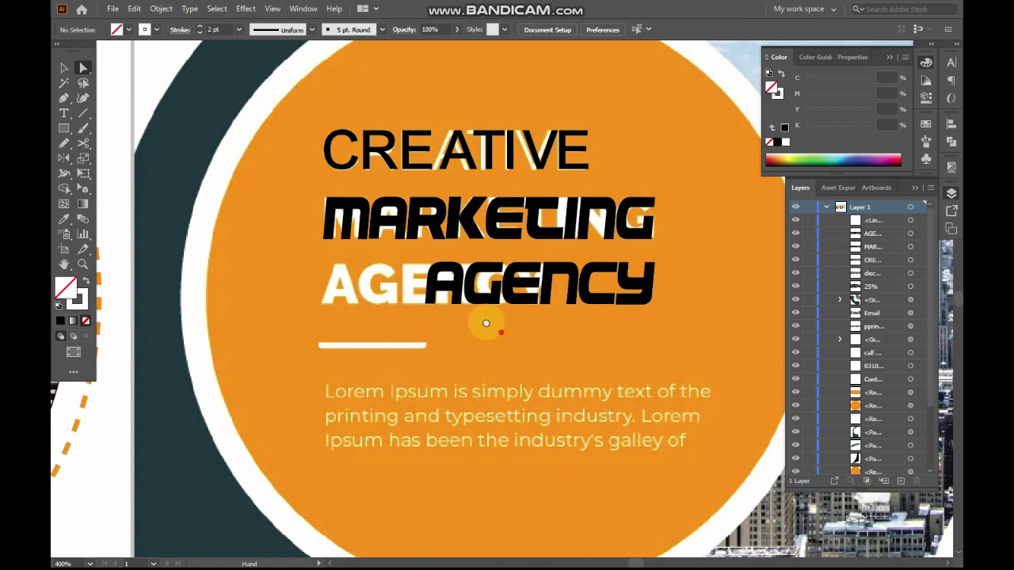
# Create a Calibri Lorem ipsum text area over the old body paragraph
pyautogui.moveTo(501, 332); pyautogui.dragTo(467, 307)
pyautogui.press('t')
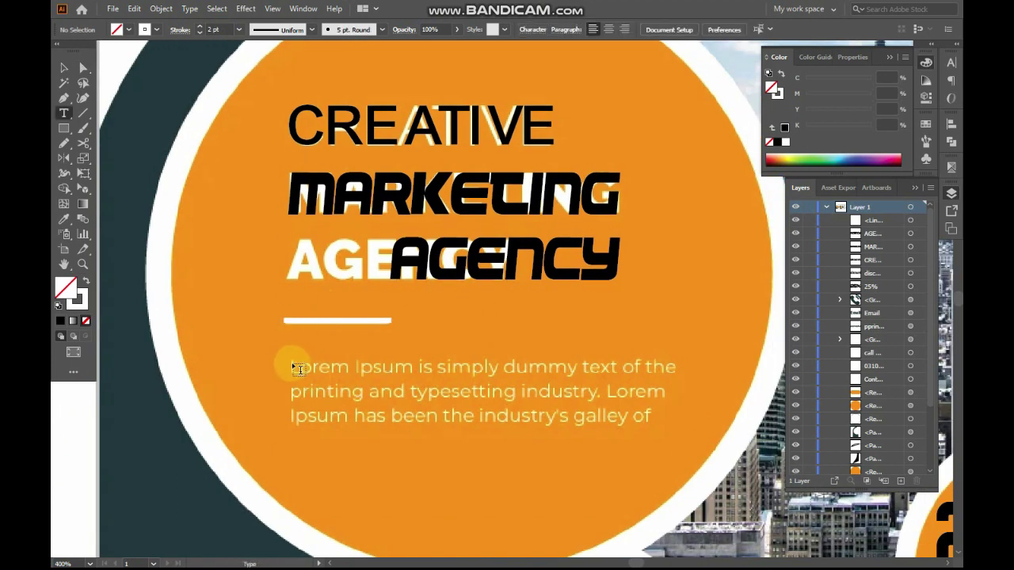
pyautogui.moveTo(298, 369); pyautogui.dragTo(680, 431)
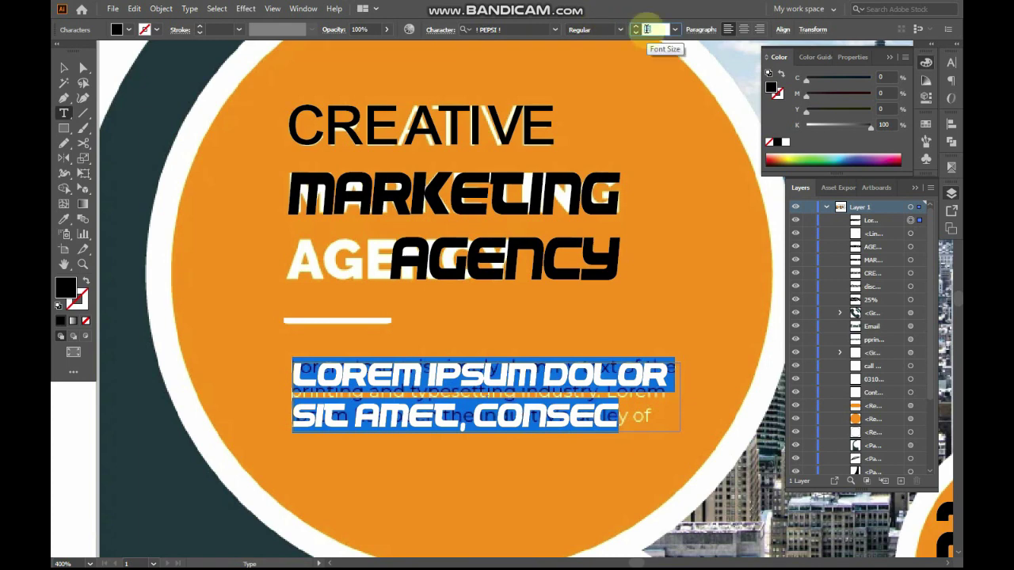
pyautogui.scroll(-8, 648, 30)
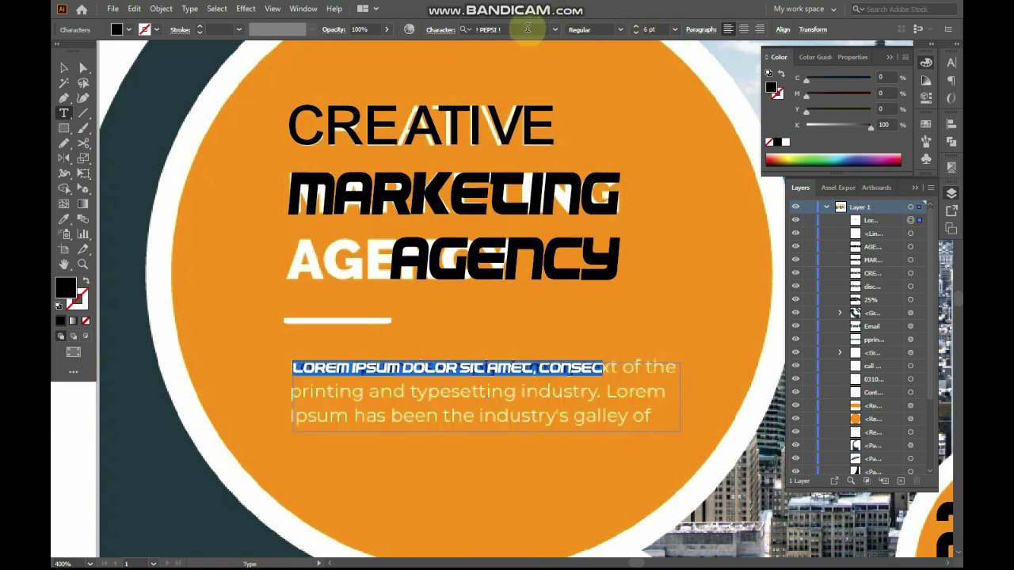
pyautogui.write('CAL')
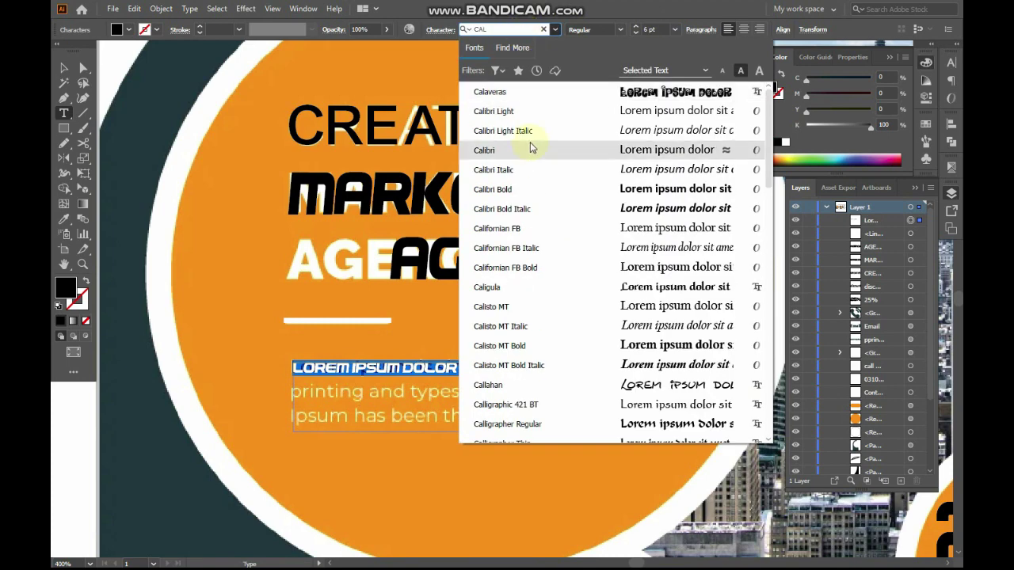
pyautogui.click(533, 156)
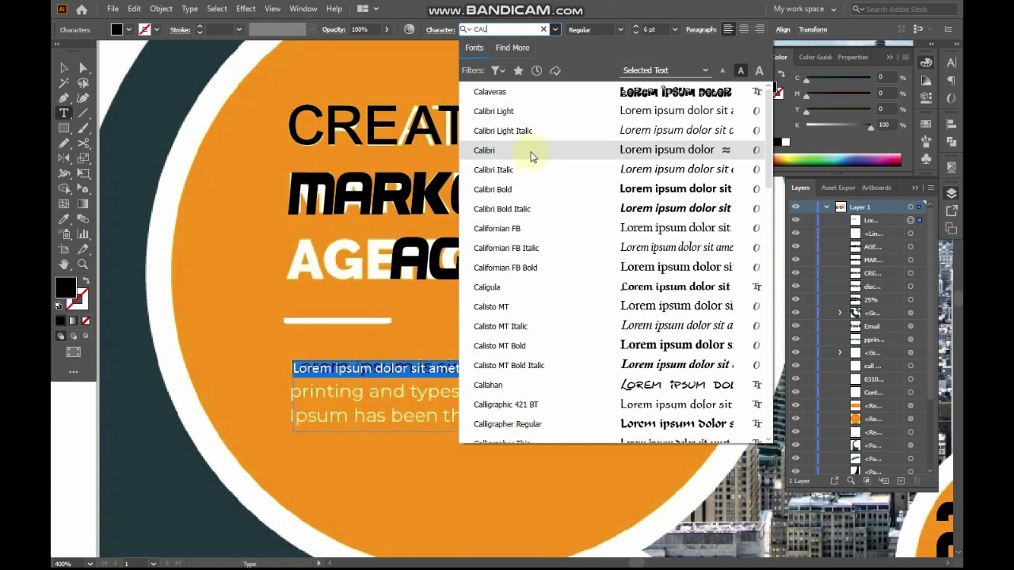
pyautogui.click(533, 152)
pyautogui.click(509, 409)
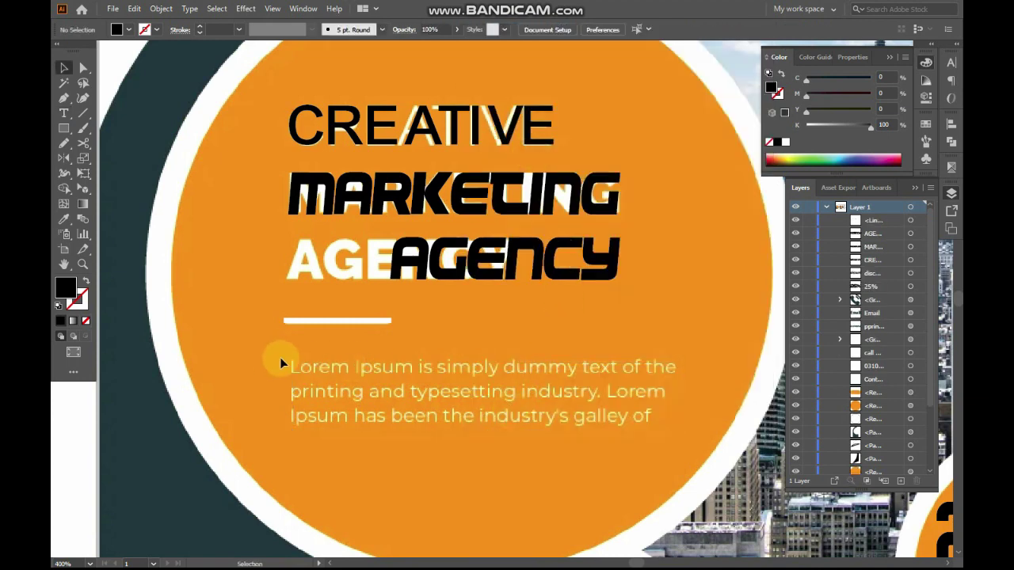
pyautogui.click(291, 365)
pyautogui.moveTo(291, 364); pyautogui.dragTo(674, 441)
pyautogui.press('ctrl')
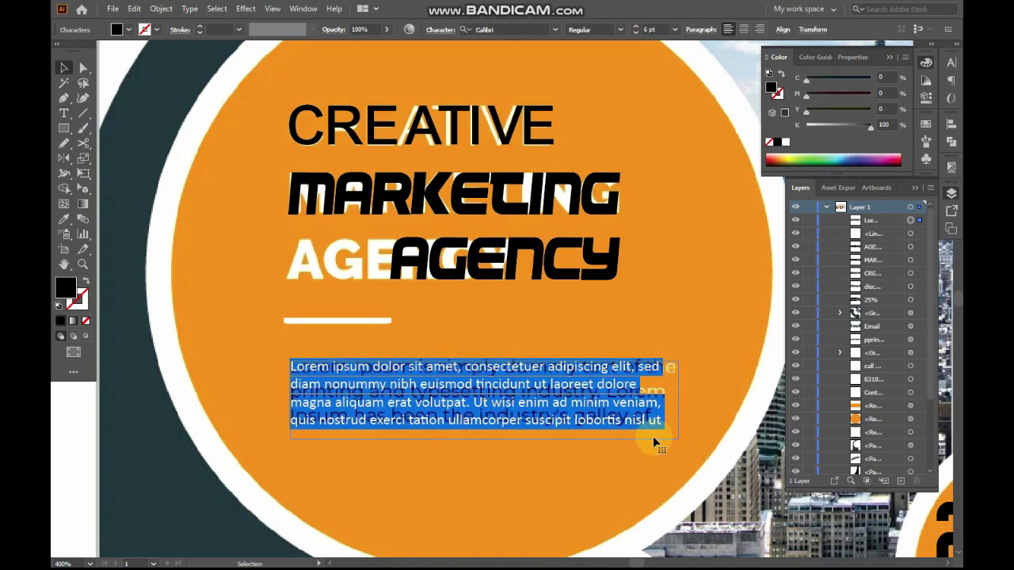
# Zoom and pan around the flyer to review both pages and the MARKETING headline
pyautogui.keyDown('ctrl'); pyautogui.keyDown('alt'); pyautogui.click(529, 398); pyautogui.keyUp('alt'); pyautogui.keyUp('ctrl')
pyautogui.keyDown('ctrl'); pyautogui.keyDown('alt'); pyautogui.click(529, 396); pyautogui.keyUp('alt'); pyautogui.keyUp('ctrl')
pyautogui.keyDown('ctrl'); pyautogui.keyDown('alt'); pyautogui.click(296, 288); pyautogui.keyUp('alt'); pyautogui.keyUp('ctrl')
pyautogui.moveTo(548, 363); pyautogui.dragTo(560, 415)
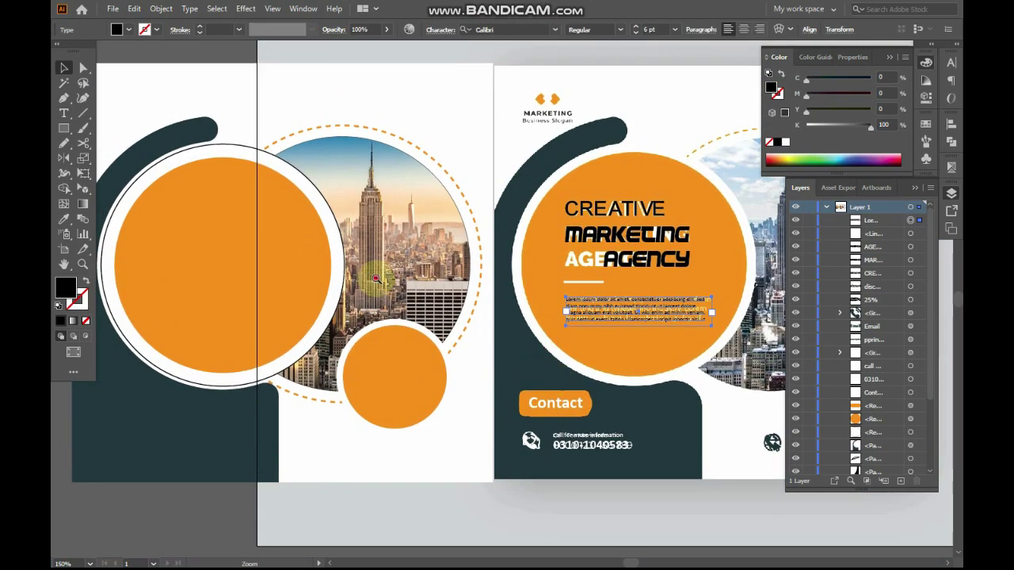
pyautogui.keyDown('ctrl'); pyautogui.keyDown('alt'); pyautogui.click(375, 279); pyautogui.keyUp('alt'); pyautogui.keyUp('ctrl')
pyautogui.moveTo(573, 293); pyautogui.dragTo(445, 345)
pyautogui.moveTo(315, 156); pyautogui.dragTo(721, 456)
pyautogui.moveTo(502, 220); pyautogui.dragTo(496, 248)
pyautogui.moveTo(346, 150); pyautogui.dragTo(583, 282)
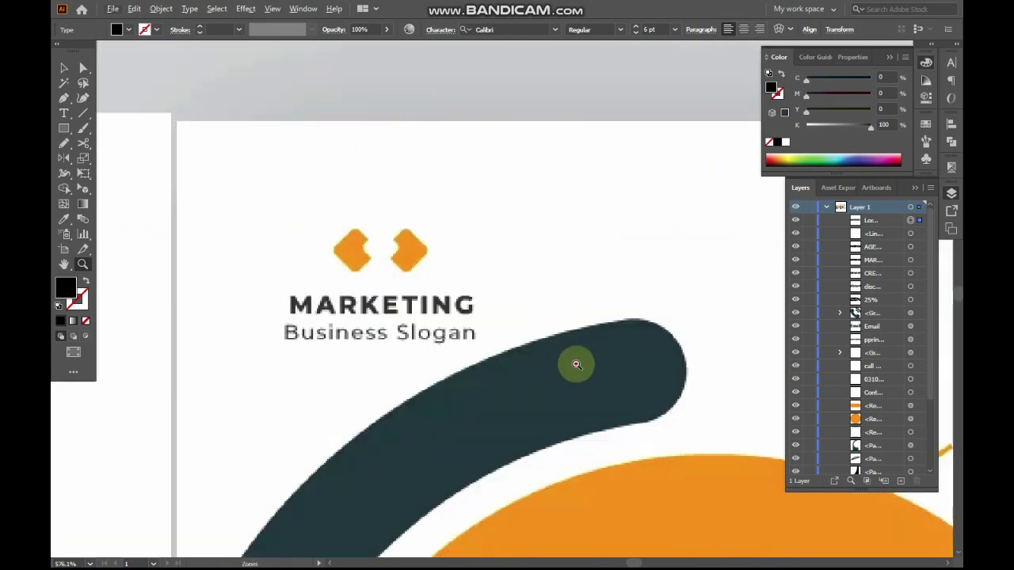
pyautogui.keyDown('alt'); pyautogui.click(572, 364); pyautogui.keyUp('alt')
pyautogui.keyDown('alt'); pyautogui.click(572, 364); pyautogui.keyUp('alt')
pyautogui.keyDown('alt'); pyautogui.click(572, 364); pyautogui.keyUp('alt')
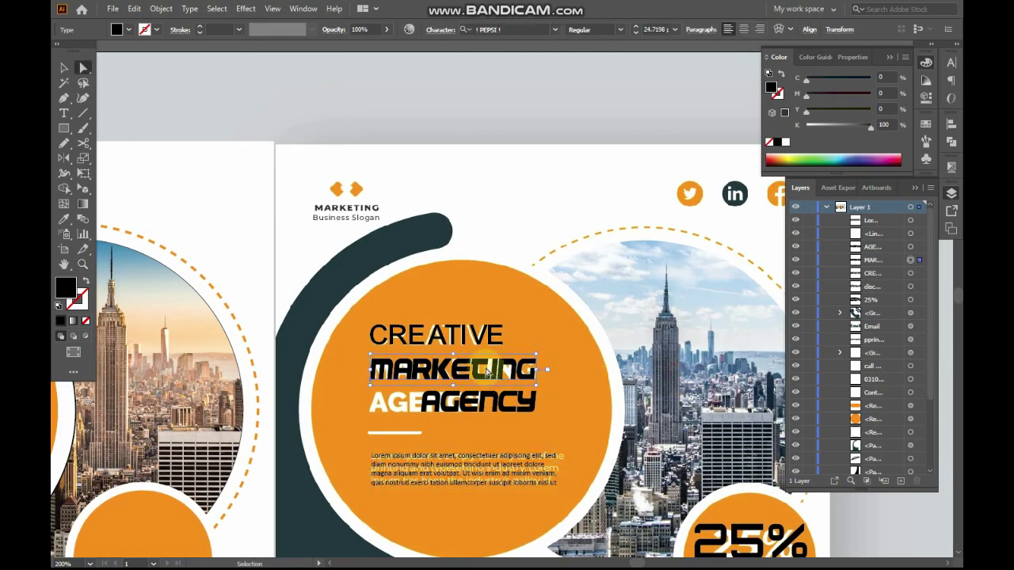
# Search Google in Chrome for MARKETING LOGO
pyautogui.hotkey('alt', 'Tab')
pyautogui.hotkey('ctrl', 'a')
pyautogui.write('MARKETING LOGO')
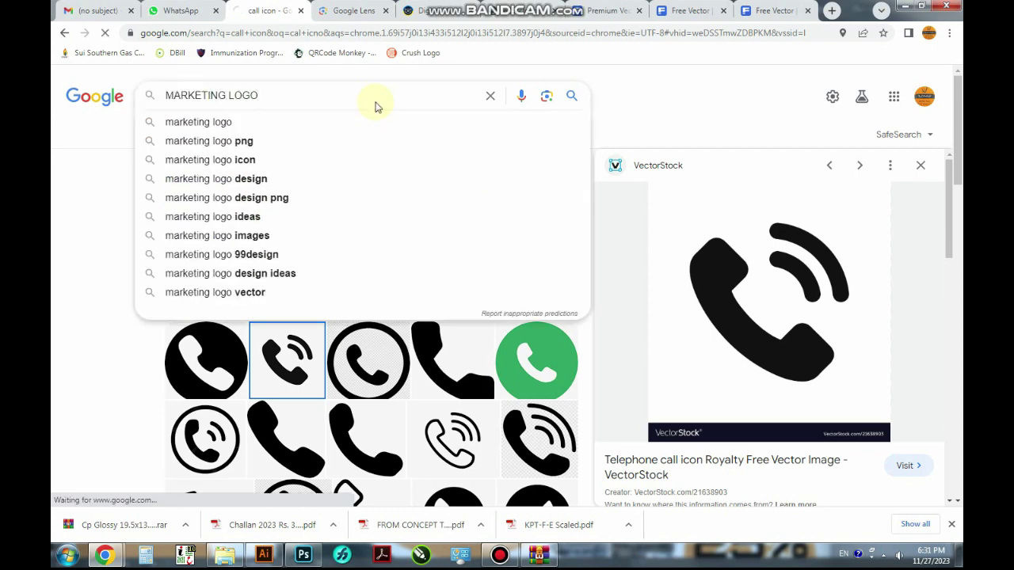
pyautogui.press('Return')
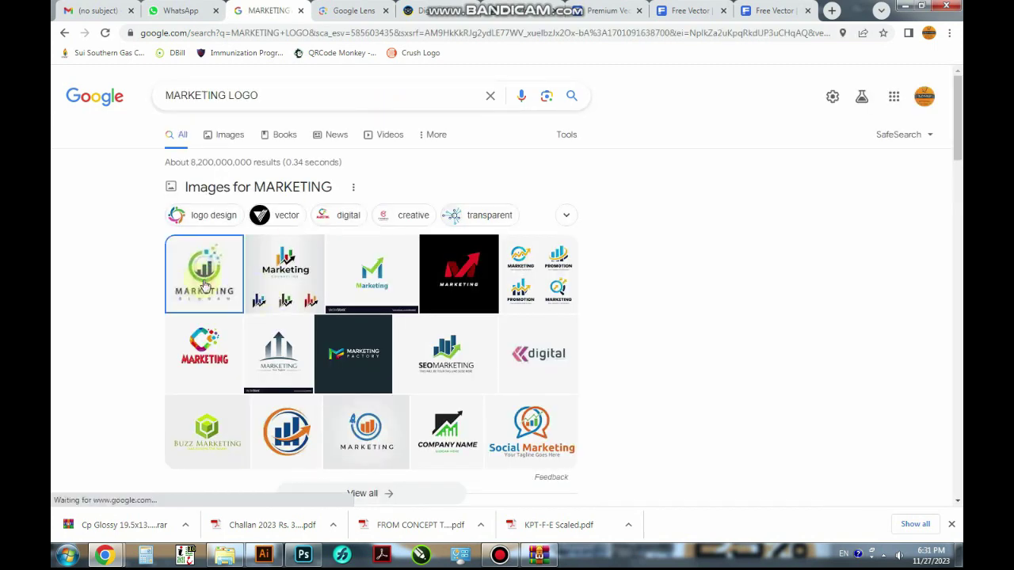
# Copy the VectorStock green-and-blue M Marketing logo image and paste it into Illustrator
pyautogui.click(370, 280)
pyautogui.rightClick(773, 307)
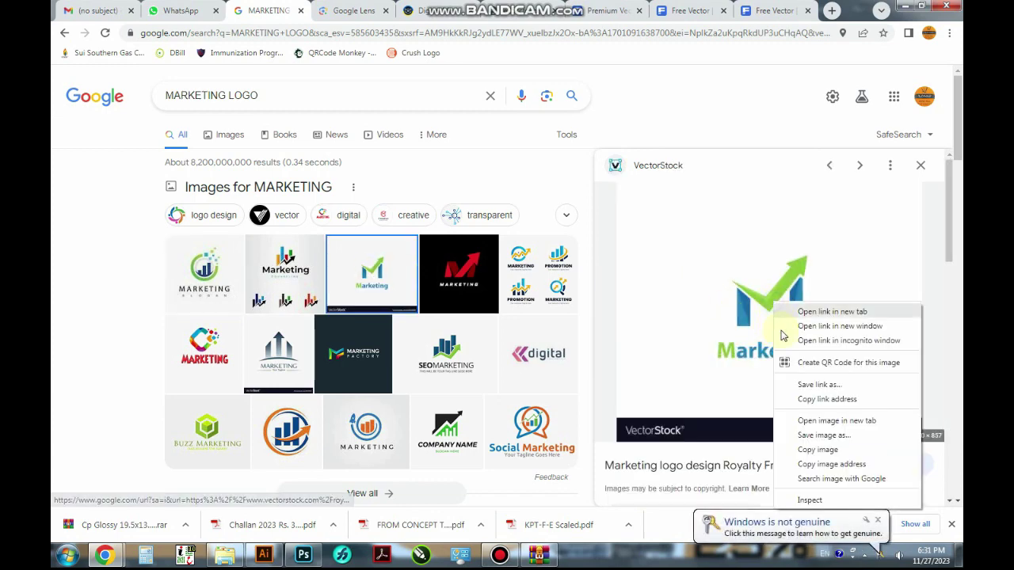
pyautogui.click(808, 452)
pyautogui.hotkey('alt', 'Tab')
pyautogui.hotkey('ctrl', 'v')
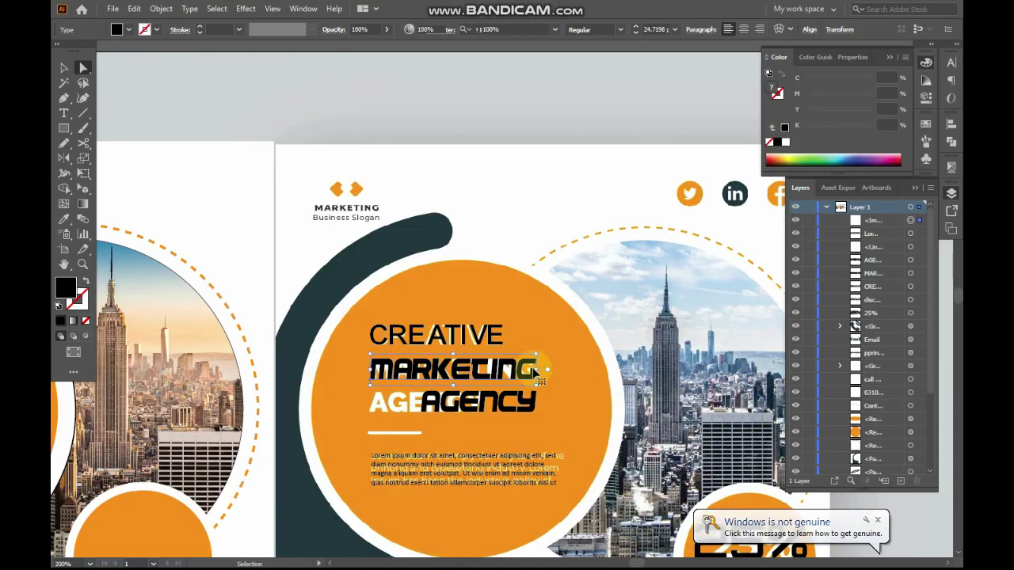
# Bring the pasted Marketing logo image into view and move it to the left
pyautogui.keyDown('ctrl'); pyautogui.keyDown('alt'); pyautogui.click(487, 304); pyautogui.keyUp('alt'); pyautogui.keyUp('ctrl')
pyautogui.moveTo(515, 299); pyautogui.dragTo(523, 315)
pyautogui.press('v')
pyautogui.moveTo(565, 265); pyautogui.dragTo(454, 265)
pyautogui.press('Tab')
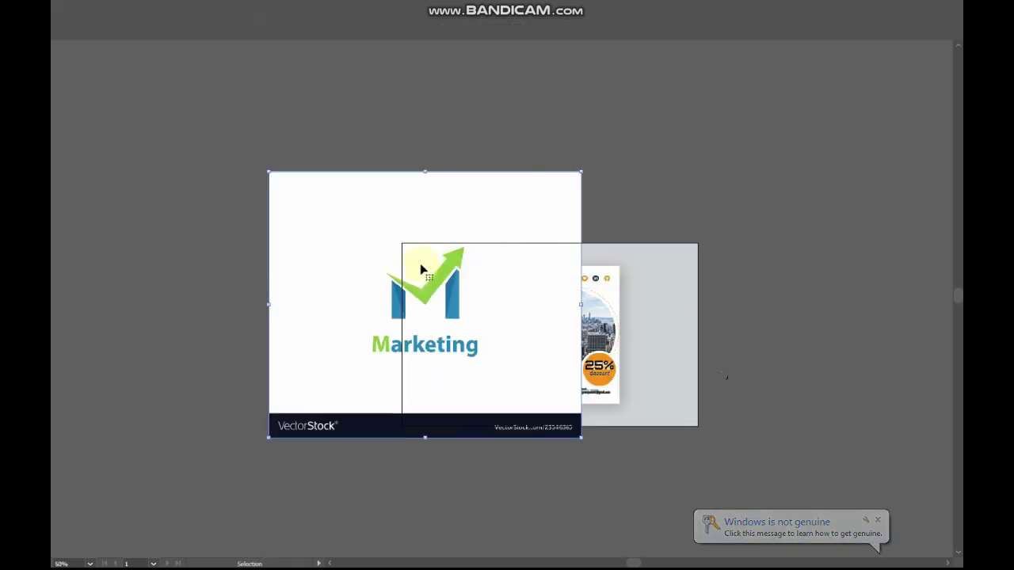
pyautogui.press('Tab')
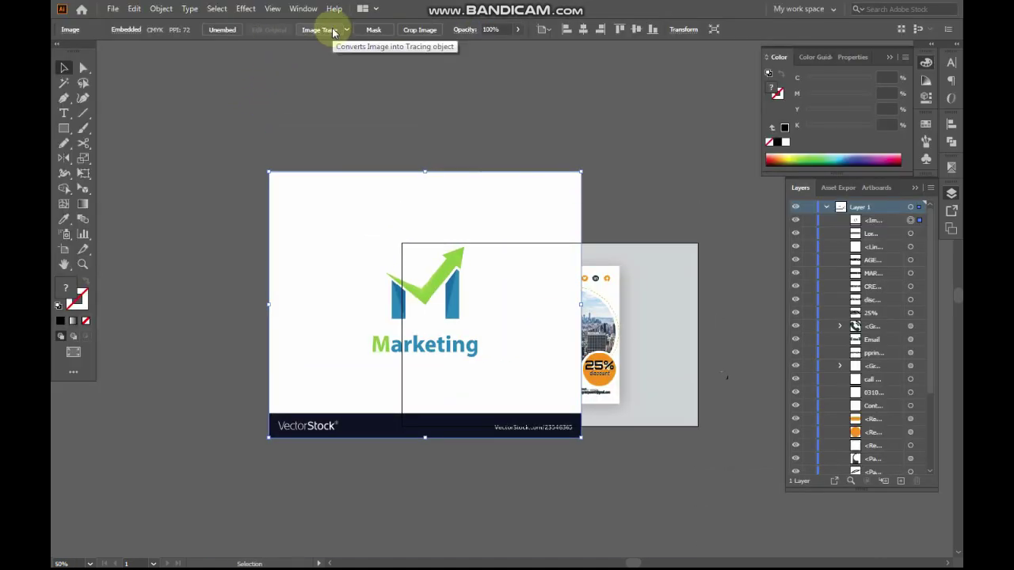
# Image-trace the logo with the Low Fidelity Photo preset and expand it into paths
pyautogui.click(319, 30)
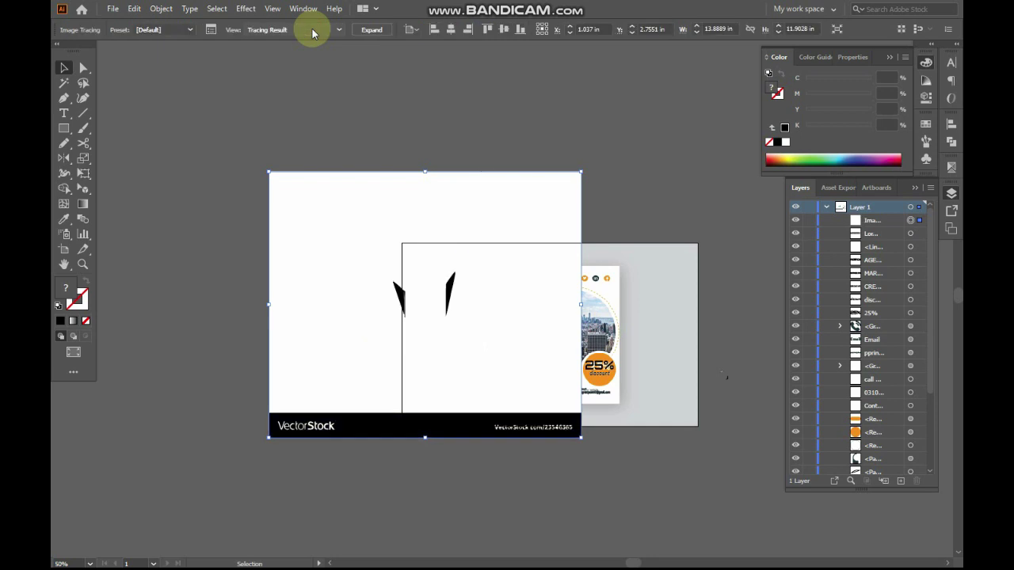
pyautogui.hotkey('ctrl', 'z')
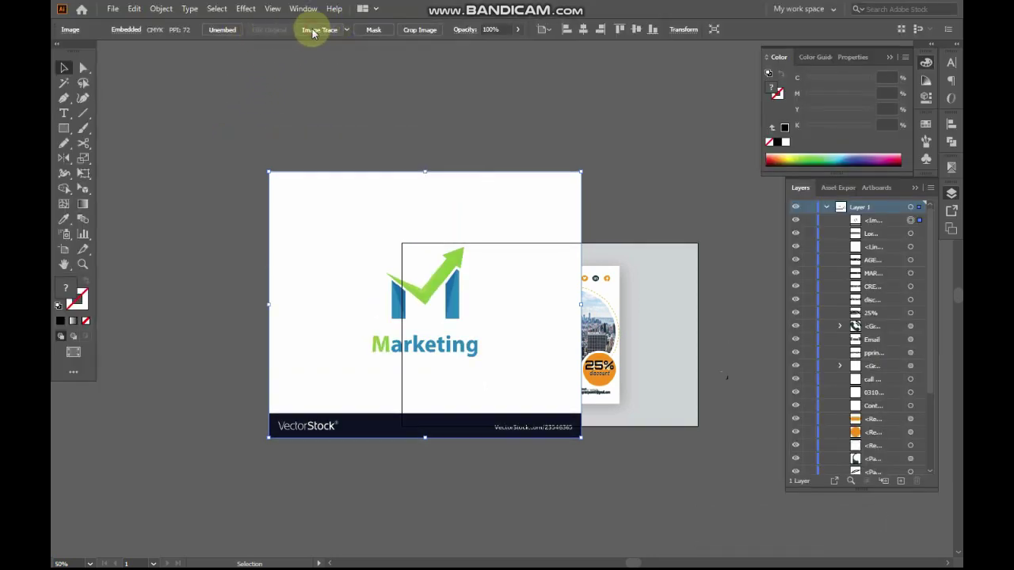
pyautogui.click(319, 30)
pyautogui.hotkey('ctrl', 'z')
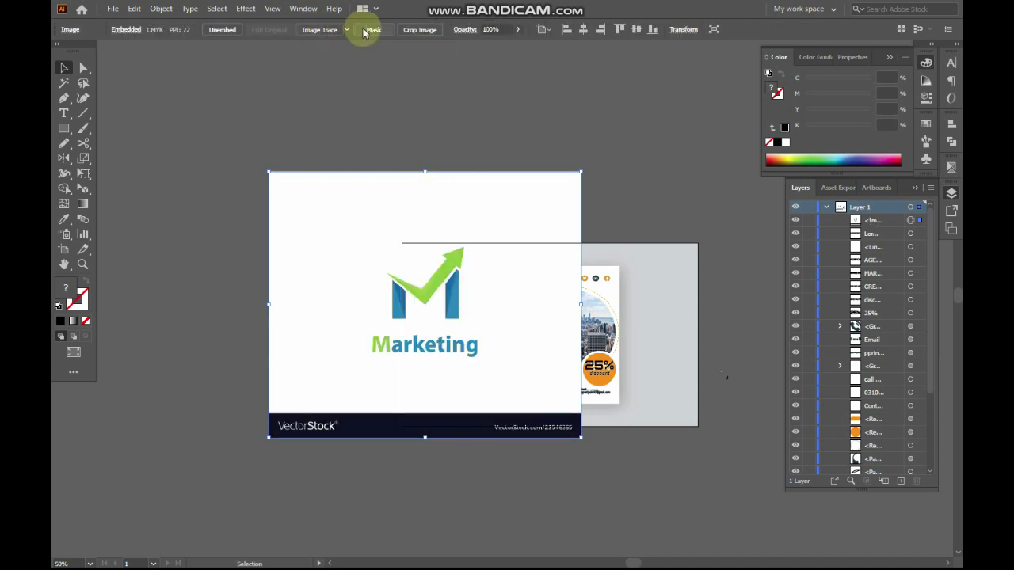
pyautogui.click(349, 30)
pyautogui.click(391, 93)
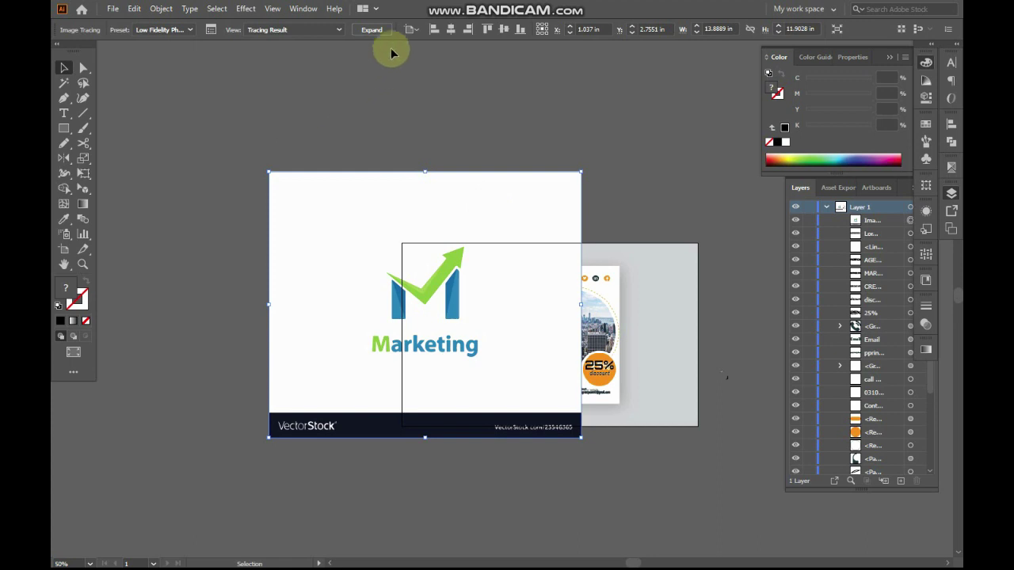
pyautogui.click(372, 32)
pyautogui.press('a')
pyautogui.click(521, 380)
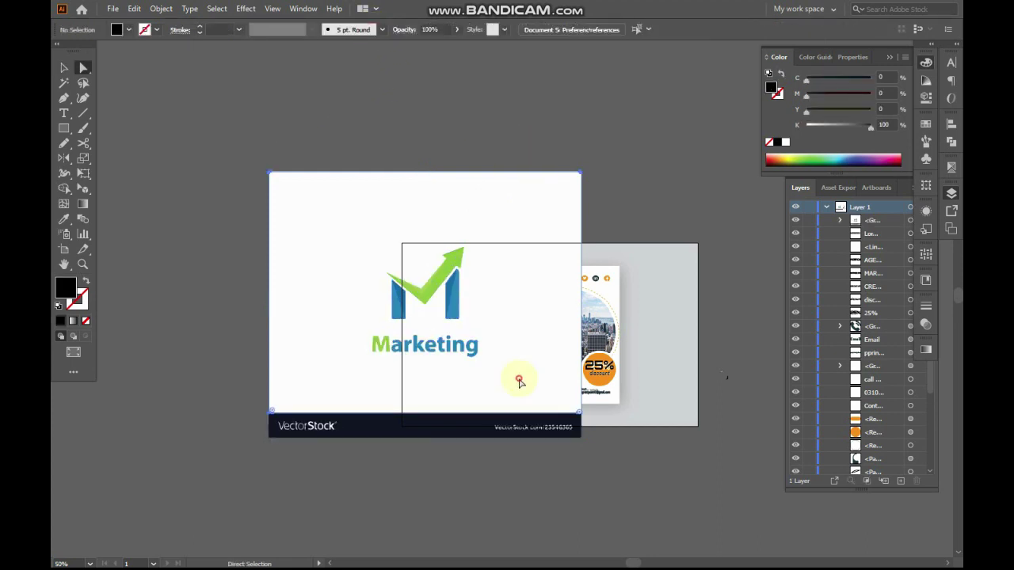
# Delete the logo's white background and the dark VectorStock bar with its text
pyautogui.press('Delete')
pyautogui.moveTo(217, 461); pyautogui.dragTo(628, 411)
pyautogui.press('Delete')
# Shrink the logo group and place it at the top-left of the left page
pyautogui.click(441, 281)
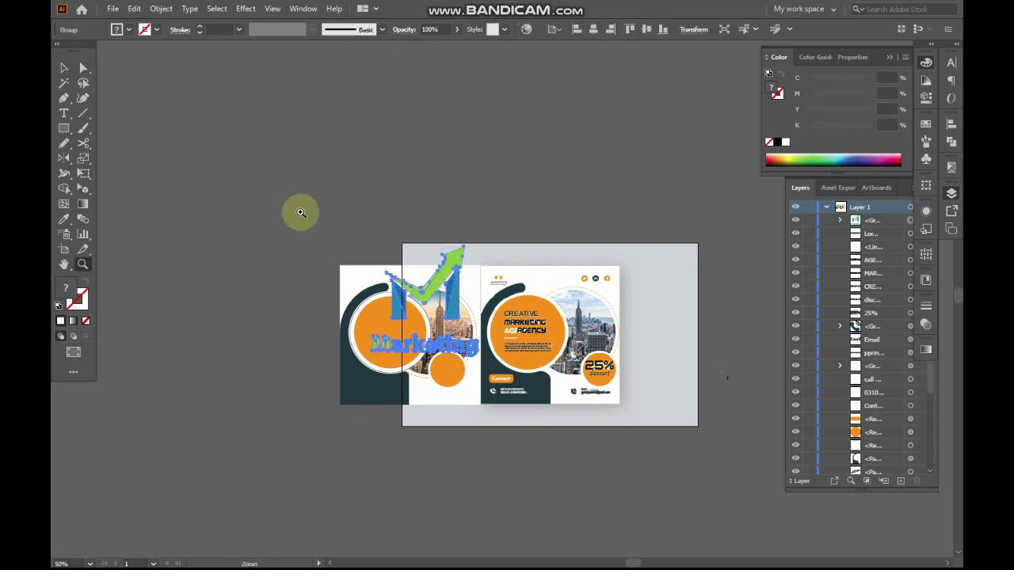
pyautogui.scroll(3, 456, 274)
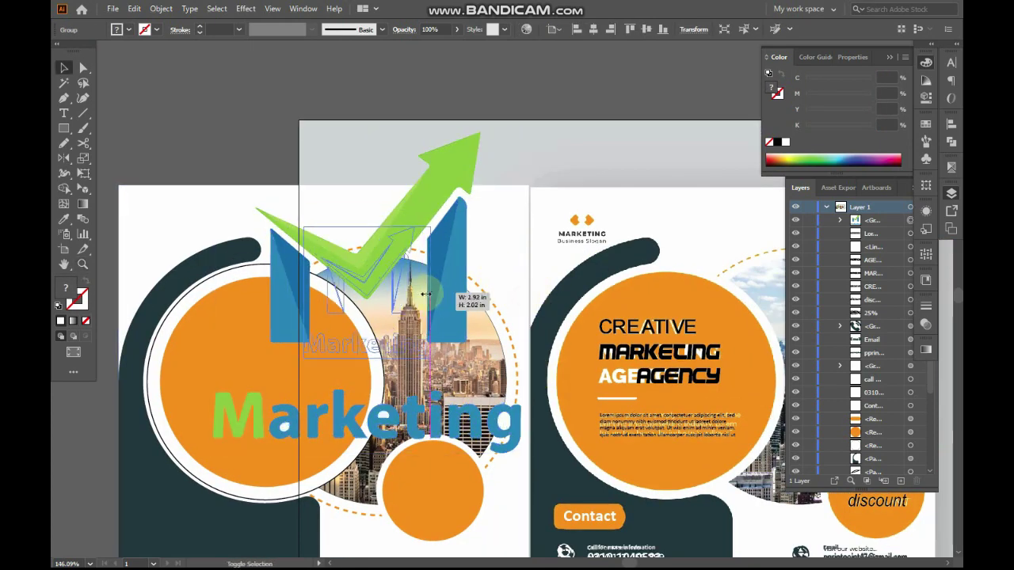
pyautogui.moveTo(522, 296); pyautogui.dragTo(400, 293)
pyautogui.moveTo(381, 260); pyautogui.dragTo(183, 202)
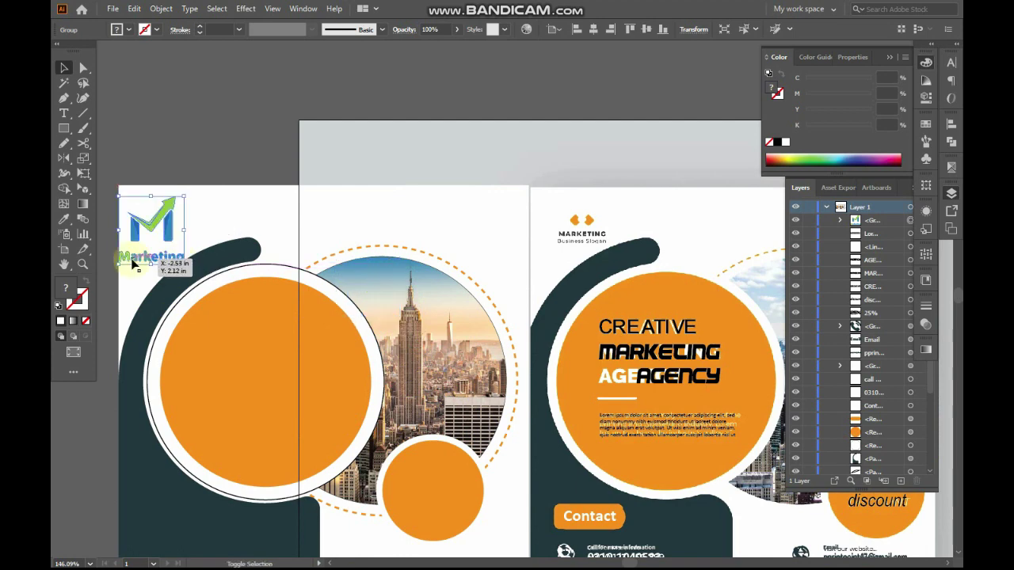
pyautogui.click(215, 120)
pyautogui.moveTo(274, 183); pyautogui.dragTo(444, 162)
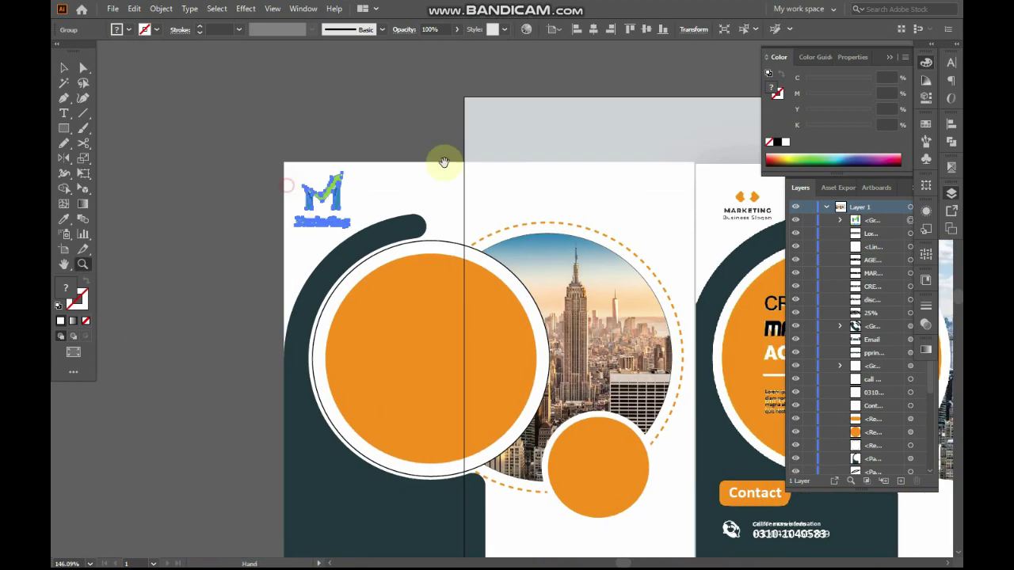
pyautogui.moveTo(248, 114); pyautogui.dragTo(480, 274)
pyautogui.press('a')
pyautogui.click(524, 330)
# Select the left and right legs of the M logo with Direct Selection
pyautogui.click(502, 149)
pyautogui.click(419, 331)
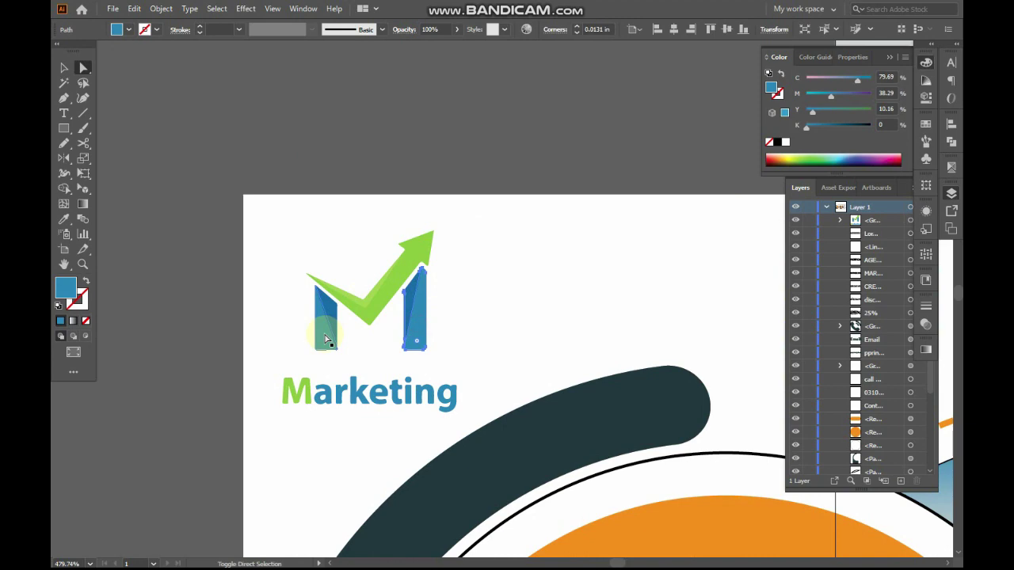
pyautogui.click(332, 315)
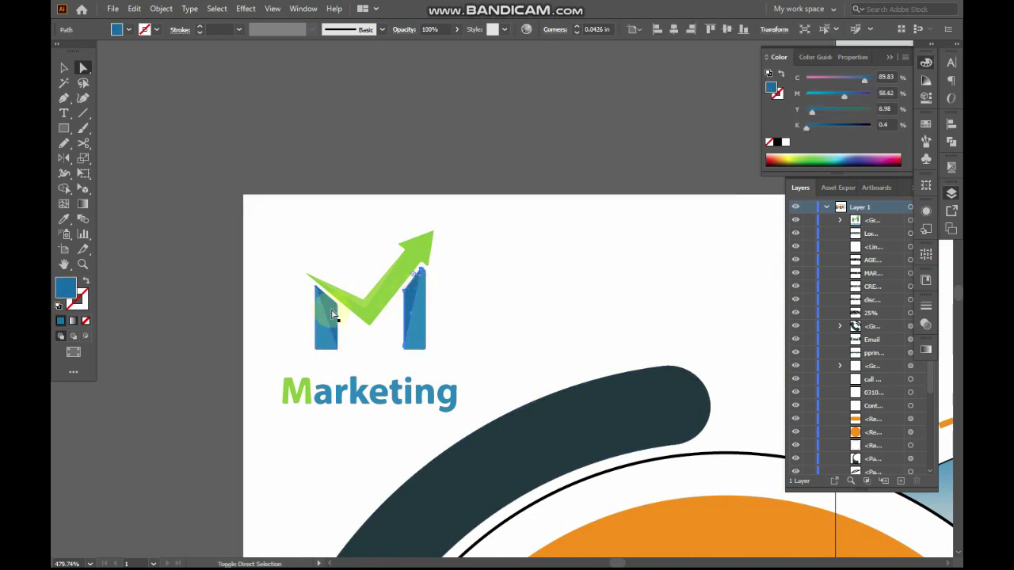
pyautogui.moveTo(282, 186); pyautogui.dragTo(444, 163)
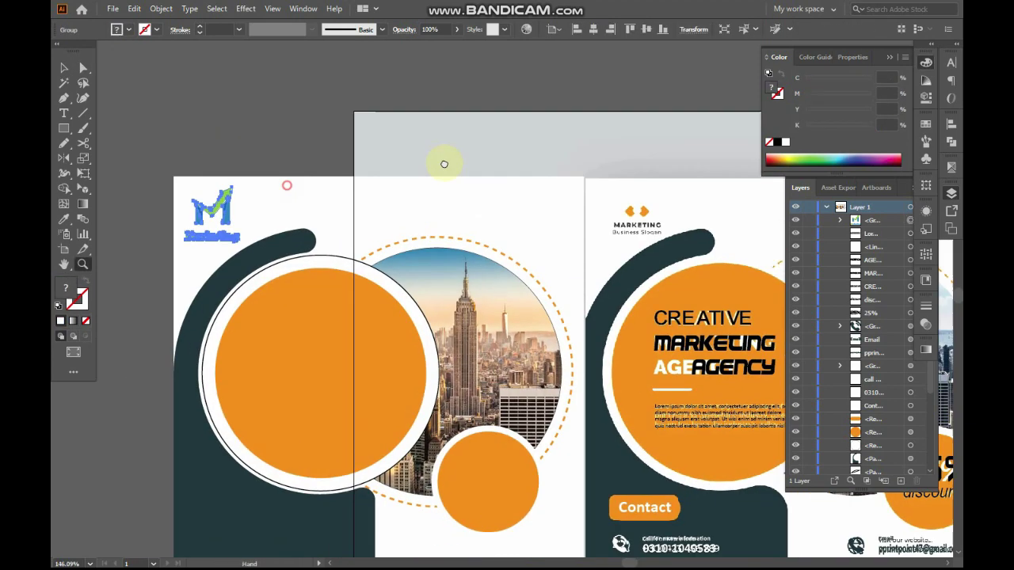
pyautogui.moveTo(247, 114); pyautogui.dragTo(480, 274)
pyautogui.press('a')
pyautogui.click(522, 330)
pyautogui.click(501, 147)
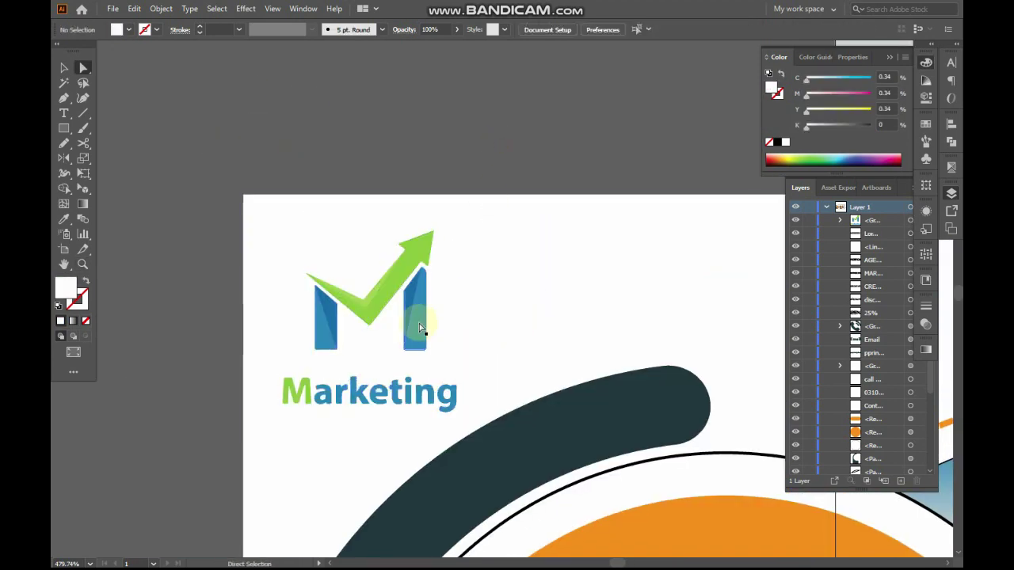
# Fill the shaded M leg facets with dark teal eyedropped from the curved band
pyautogui.click(420, 327)
pyautogui.keyDown('shift'); pyautogui.click(329, 340); pyautogui.keyUp('shift')
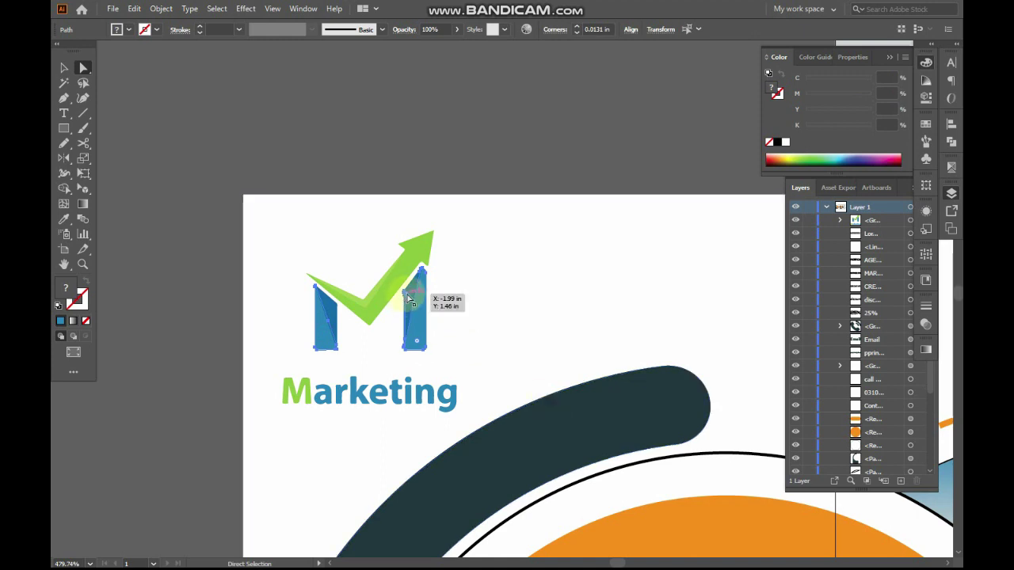
pyautogui.click(335, 317)
pyautogui.press('i')
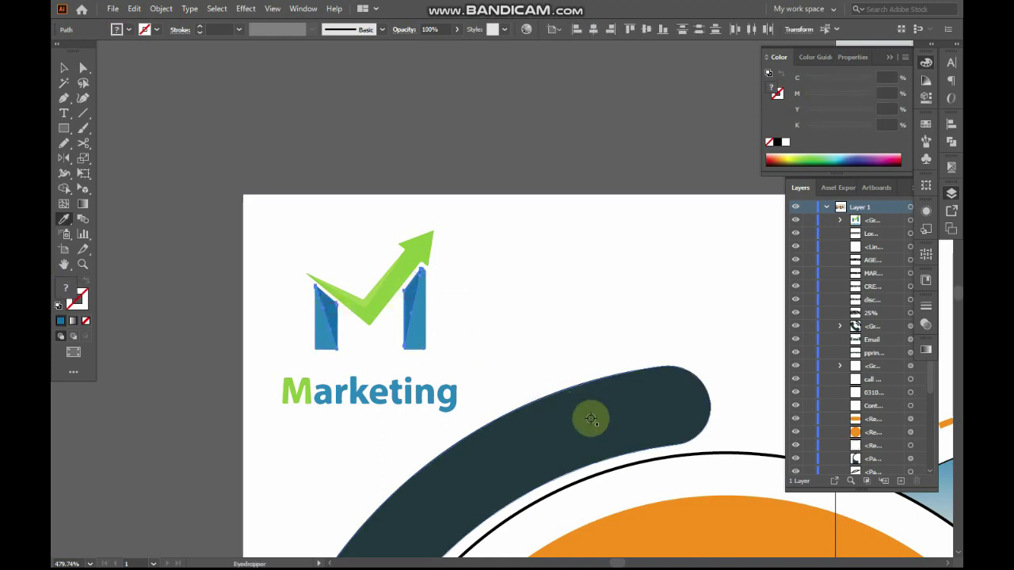
pyautogui.click(590, 420)
# Try orange on the arrow, then undo it so the arrow stays green
pyautogui.press('a')
pyautogui.click(545, 122)
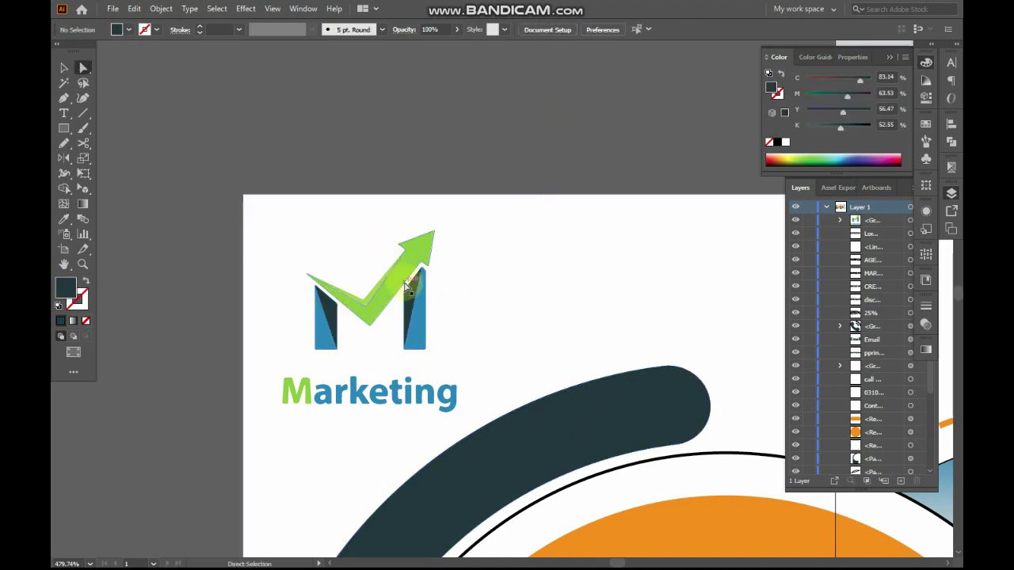
pyautogui.click(406, 287)
pyautogui.press('i')
pyautogui.click(692, 513)
pyautogui.press('a')
pyautogui.click(598, 141)
pyautogui.hotkey('ctrl', 'space')
pyautogui.moveTo(318, 242); pyautogui.dragTo(423, 355)
pyautogui.click(462, 307)
pyautogui.hotkey('ctrl', 'z')
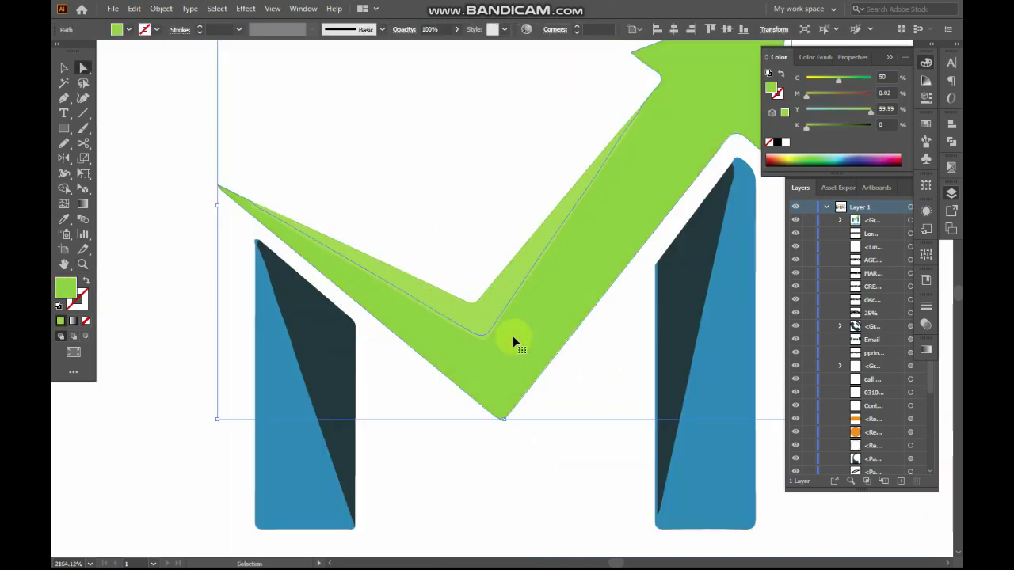
# Zoom out from the logo to view the whole left page
pyautogui.hotkey('ctrl', 'alt', 'space')
pyautogui.keyDown('ctrl'); pyautogui.keyDown('alt'); pyautogui.click(517, 345); pyautogui.keyUp('alt'); pyautogui.keyUp('ctrl')
pyautogui.keyDown('ctrl'); pyautogui.keyDown('alt'); pyautogui.click(517, 345); pyautogui.keyUp('alt'); pyautogui.keyUp('ctrl')
pyautogui.keyDown('ctrl'); pyautogui.keyDown('alt'); pyautogui.click(517, 345); pyautogui.keyUp('alt'); pyautogui.keyUp('ctrl')
pyautogui.keyDown('ctrl'); pyautogui.keyDown('alt'); pyautogui.click(517, 344); pyautogui.keyUp('alt'); pyautogui.keyUp('ctrl')
pyautogui.keyDown('ctrl'); pyautogui.keyDown('alt'); pyautogui.click(517, 344); pyautogui.keyUp('alt'); pyautogui.keyUp('ctrl')
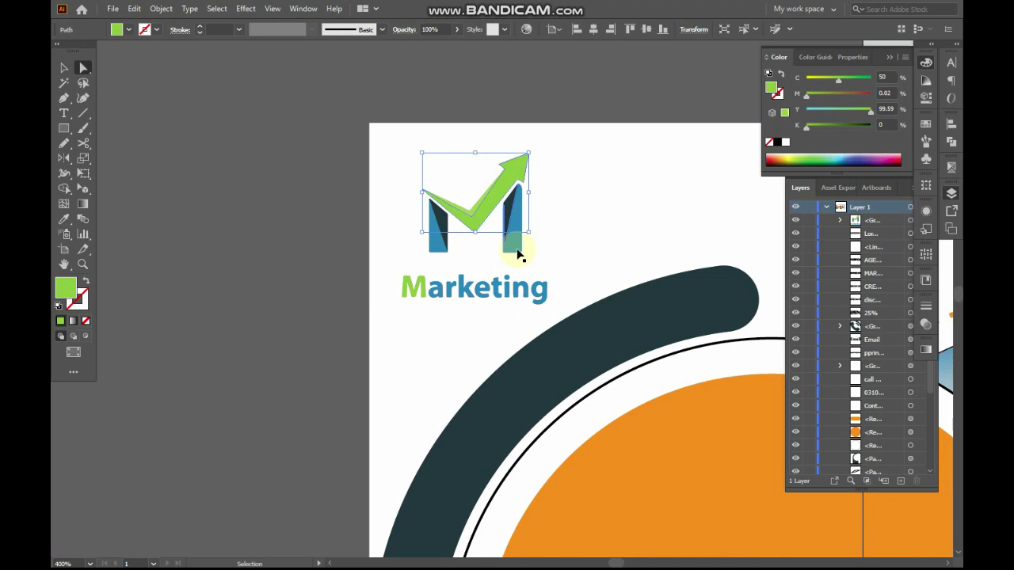
pyautogui.keyDown('ctrl'); pyautogui.keyDown('alt'); pyautogui.click(517, 251); pyautogui.keyUp('alt'); pyautogui.keyUp('ctrl')
pyautogui.click(539, 224)
pyautogui.hotkey('ctrl', 'alt', 'space')
pyautogui.keyDown('ctrl'); pyautogui.keyDown('alt'); pyautogui.click(615, 378); pyautogui.keyUp('alt'); pyautogui.keyUp('ctrl')
pyautogui.keyDown('ctrl'); pyautogui.keyDown('alt'); pyautogui.click(616, 378); pyautogui.keyUp('alt'); pyautogui.keyUp('ctrl')
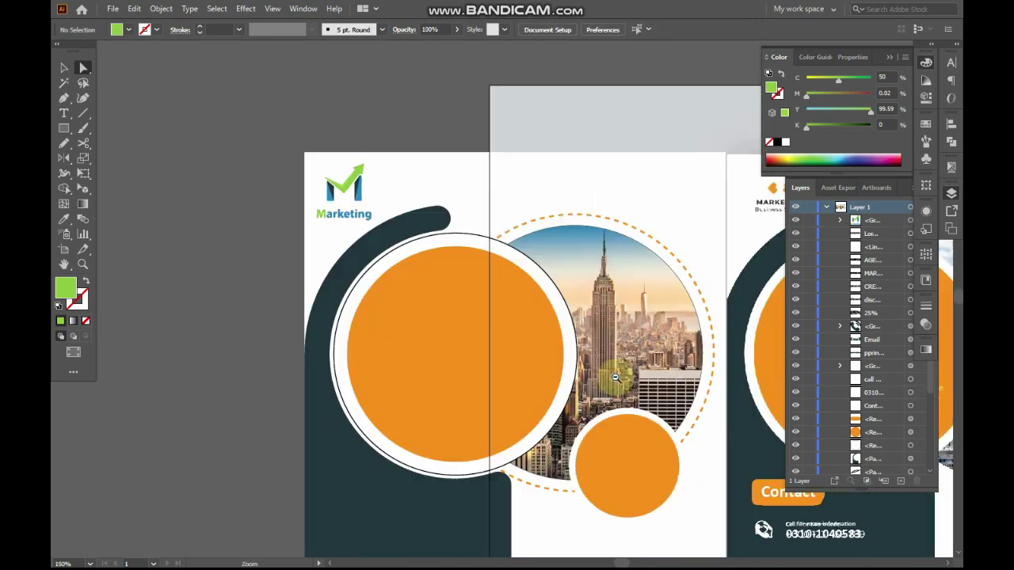
pyautogui.moveTo(615, 378); pyautogui.dragTo(507, 357)
pyautogui.hotkey('ctrl', 'a')
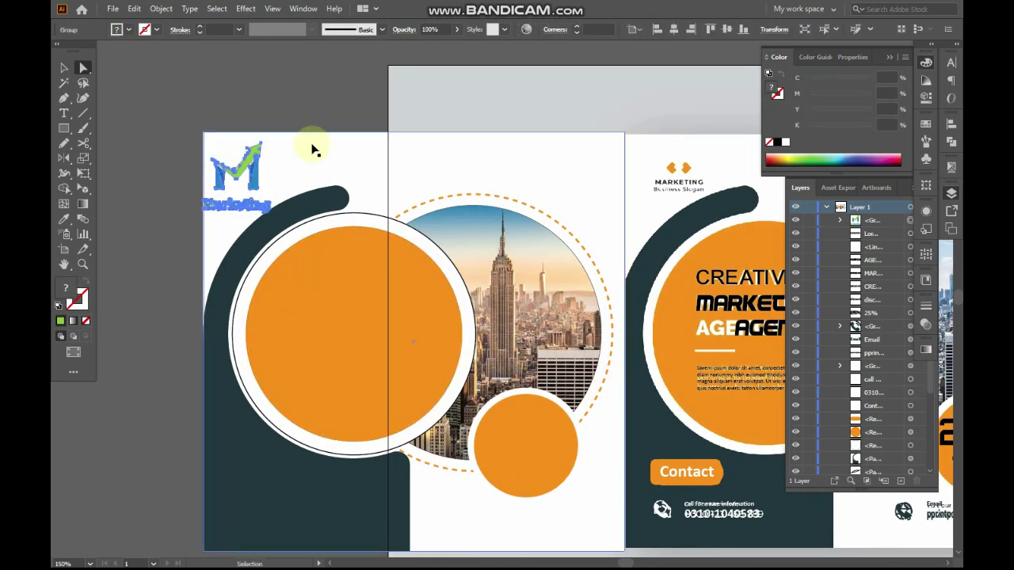
pyautogui.click(324, 117)
pyautogui.keyDown('ctrl'); pyautogui.keyDown('alt'); pyautogui.click(536, 321); pyautogui.keyUp('alt'); pyautogui.keyUp('ctrl')
pyautogui.moveTo(516, 331); pyautogui.dragTo(356, 332)
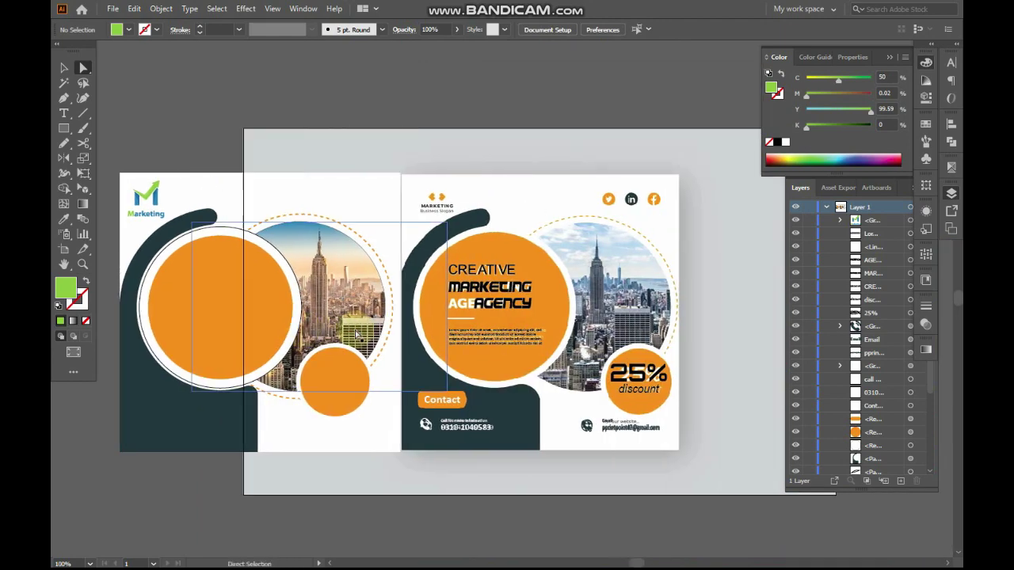
pyautogui.press('f')
pyautogui.moveTo(454, 298); pyautogui.dragTo(471, 302)
pyautogui.moveTo(454, 135); pyautogui.dragTo(857, 420)
pyautogui.moveTo(650, 323); pyautogui.dragTo(881, 307)
pyautogui.moveTo(633, 349); pyautogui.dragTo(696, 261)
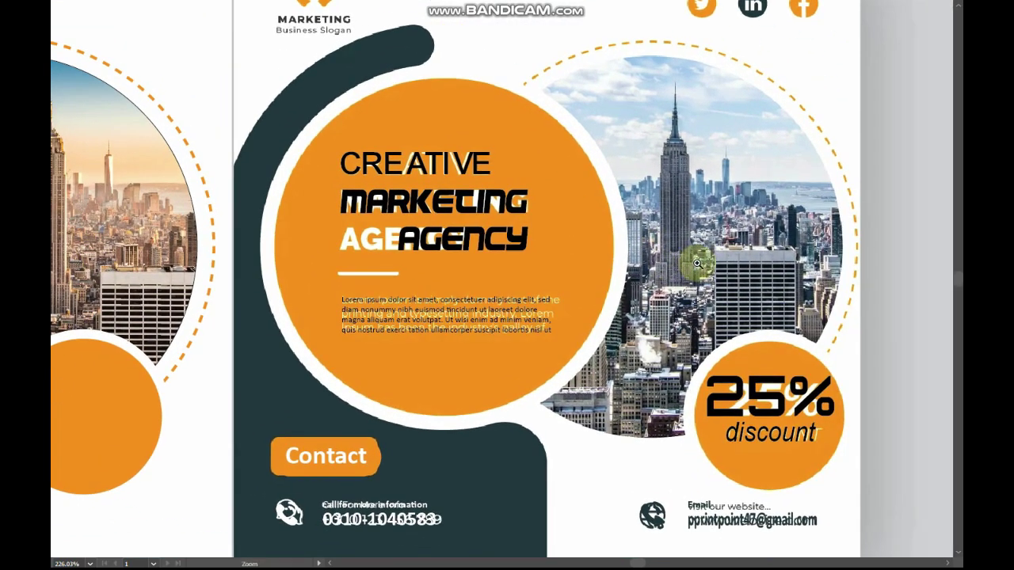
pyautogui.keyDown('ctrl'); pyautogui.keyDown('alt'); pyautogui.click(474, 205); pyautogui.keyUp('alt'); pyautogui.keyUp('ctrl')
pyautogui.keyDown('ctrl'); pyautogui.keyDown('alt'); pyautogui.click(474, 205); pyautogui.keyUp('alt'); pyautogui.keyUp('ctrl')
pyautogui.moveTo(600, 331); pyautogui.dragTo(719, 288)
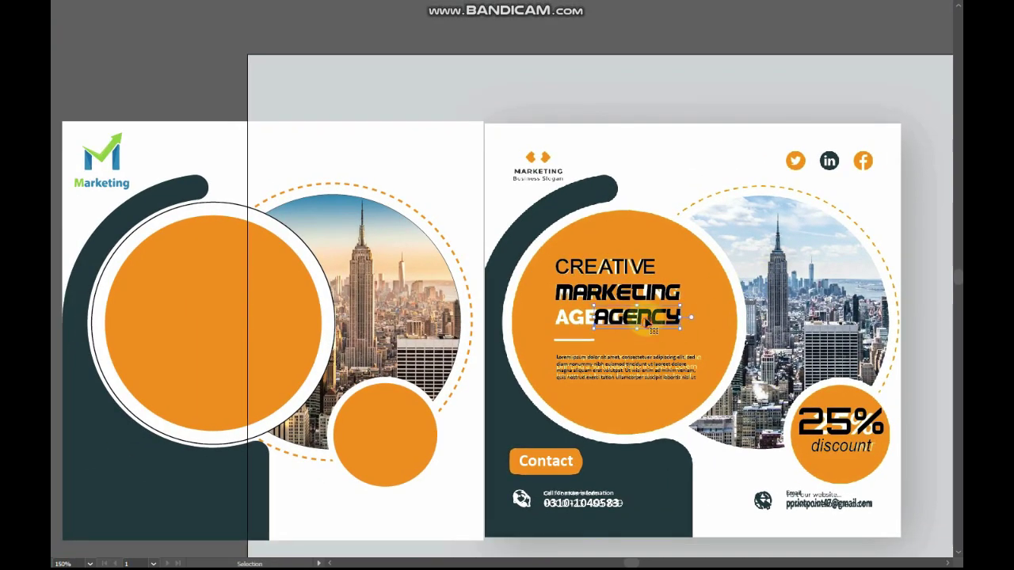
pyautogui.keyDown('shift'); pyautogui.click(838, 428); pyautogui.keyUp('shift')
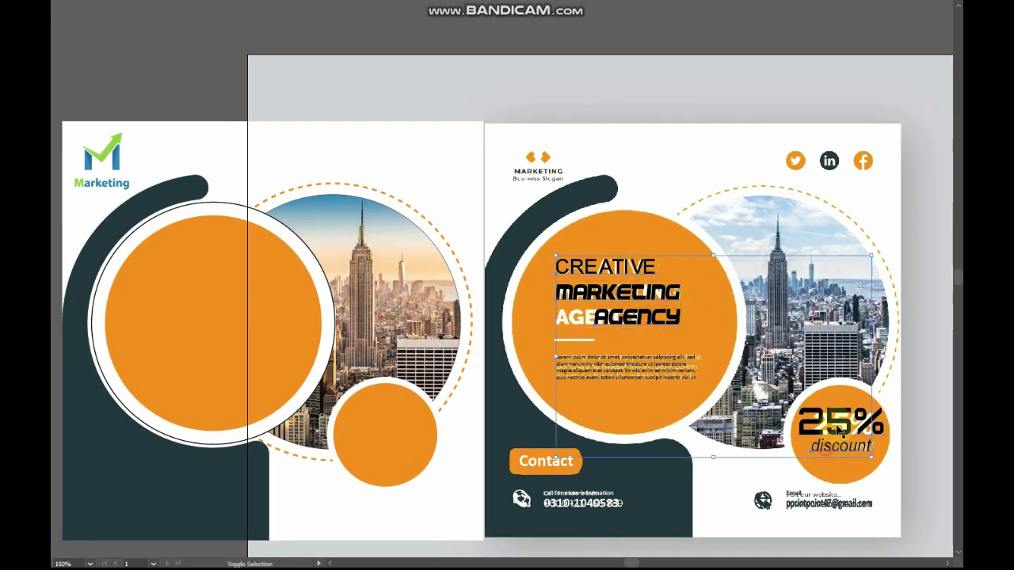
pyautogui.press('f')
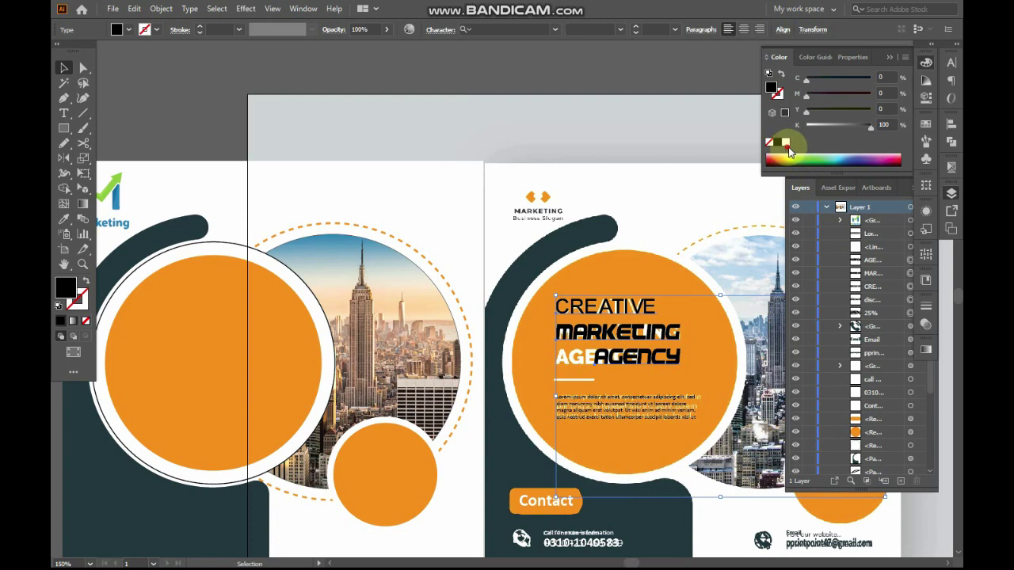
pyautogui.click(786, 144)
pyautogui.press('f')
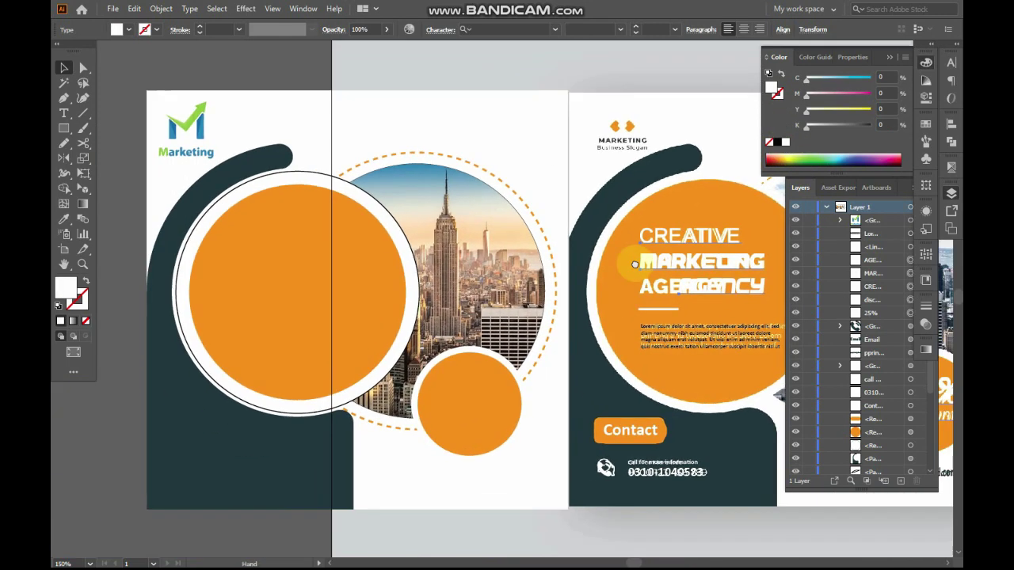
pyautogui.press('f')
pyautogui.hotkey('ctrl', 'z')
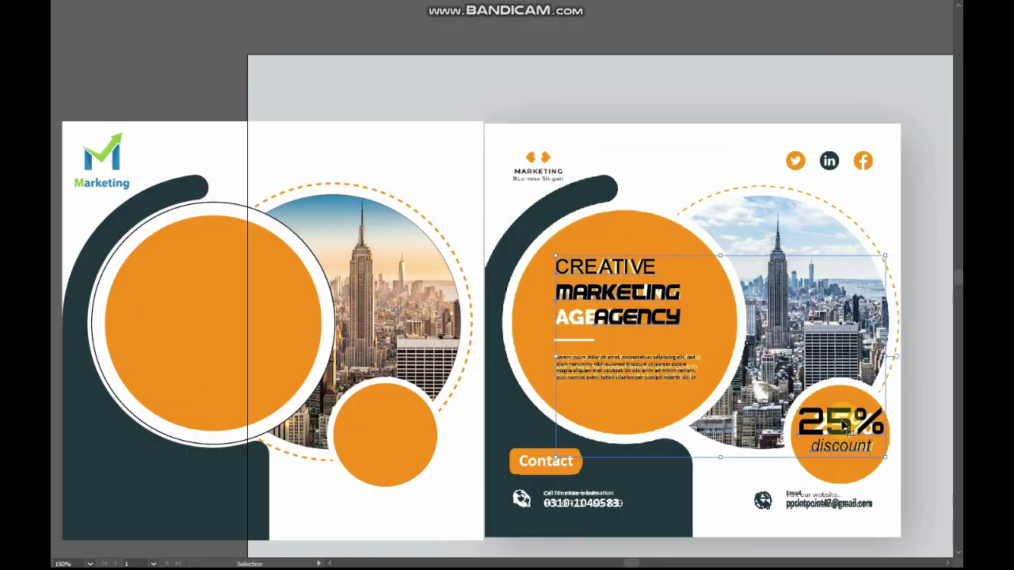
pyautogui.press('f')
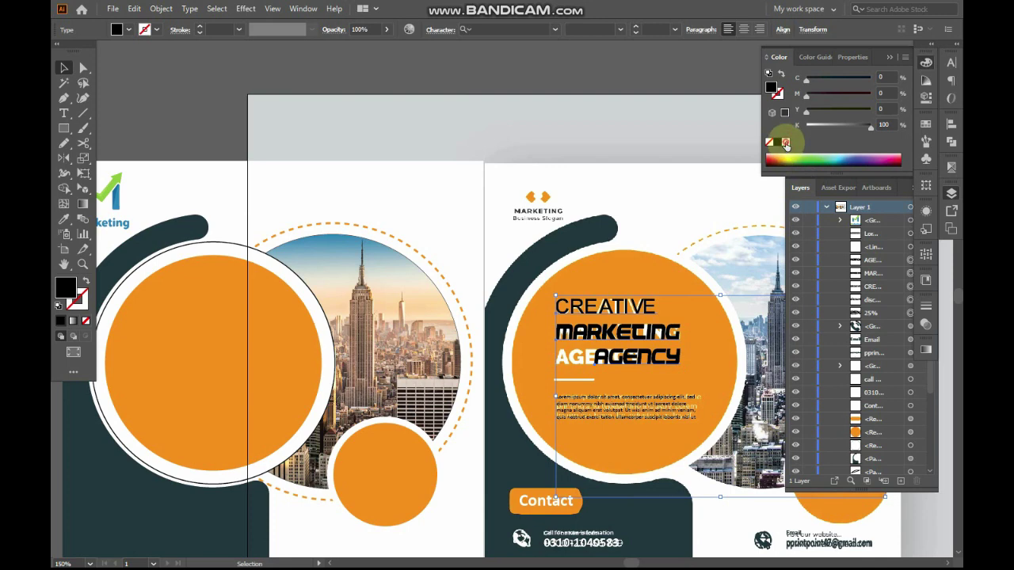